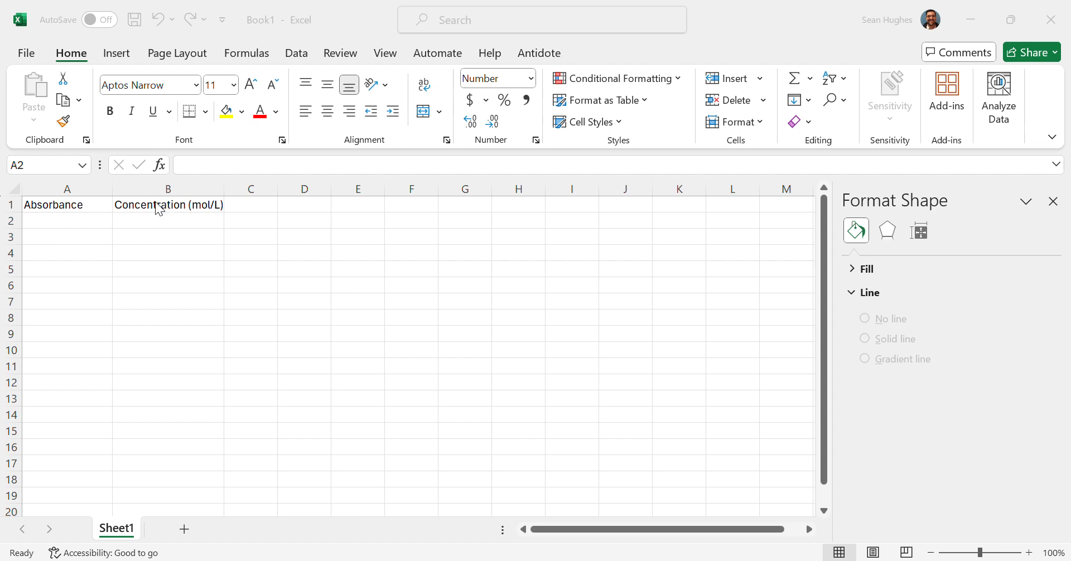
- Enter absorbance values 0.000, 0.160 and 0.322 in cells A2 to A4
{"action": "left_click", "coordinate": [88, 218]}
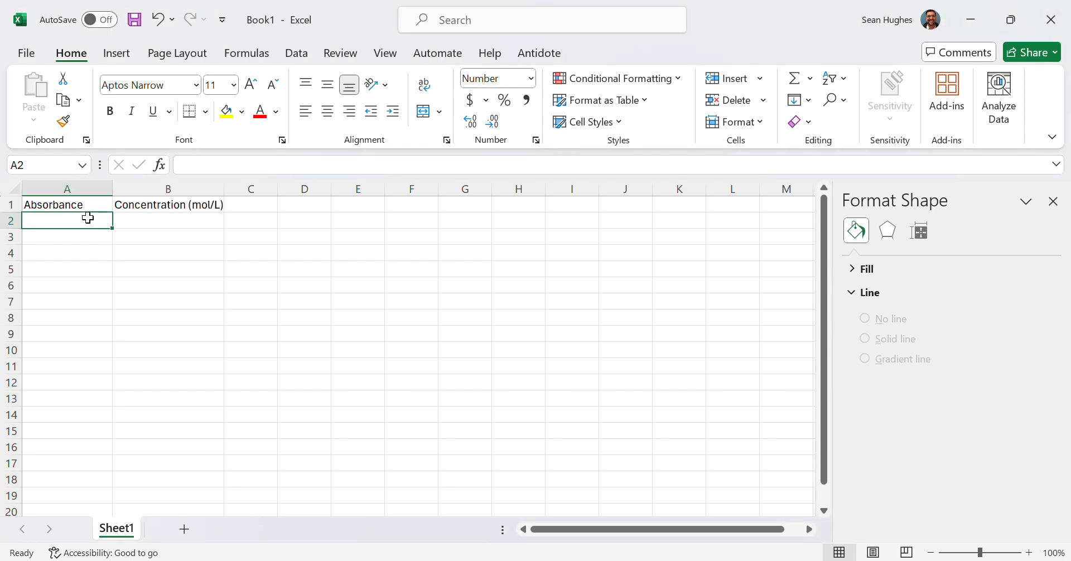
{"action": "type", "text": "0."}
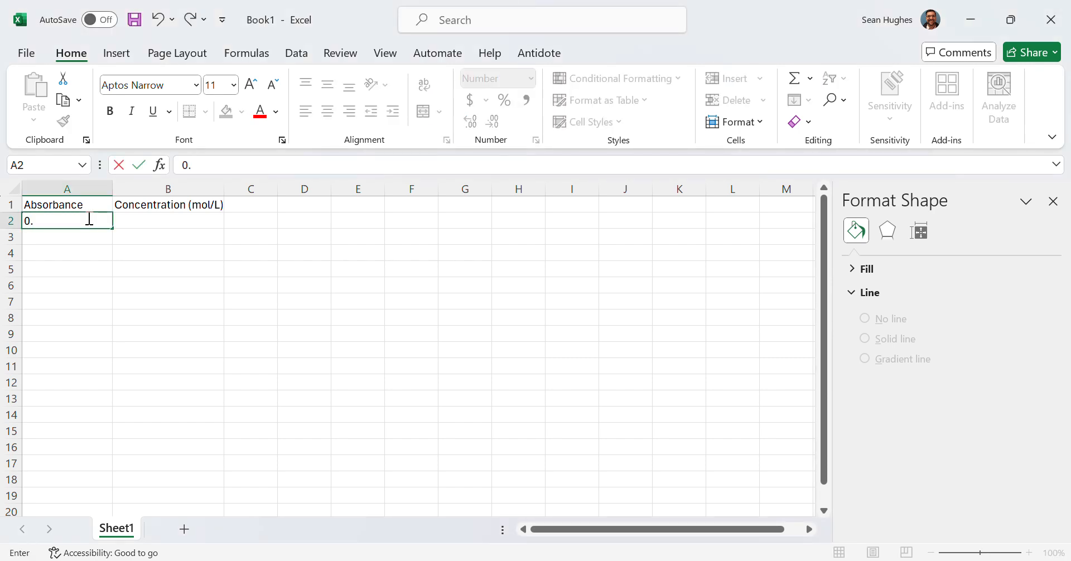
{"action": "type", "text": "000"}
{"action": "key", "text": "Return"}
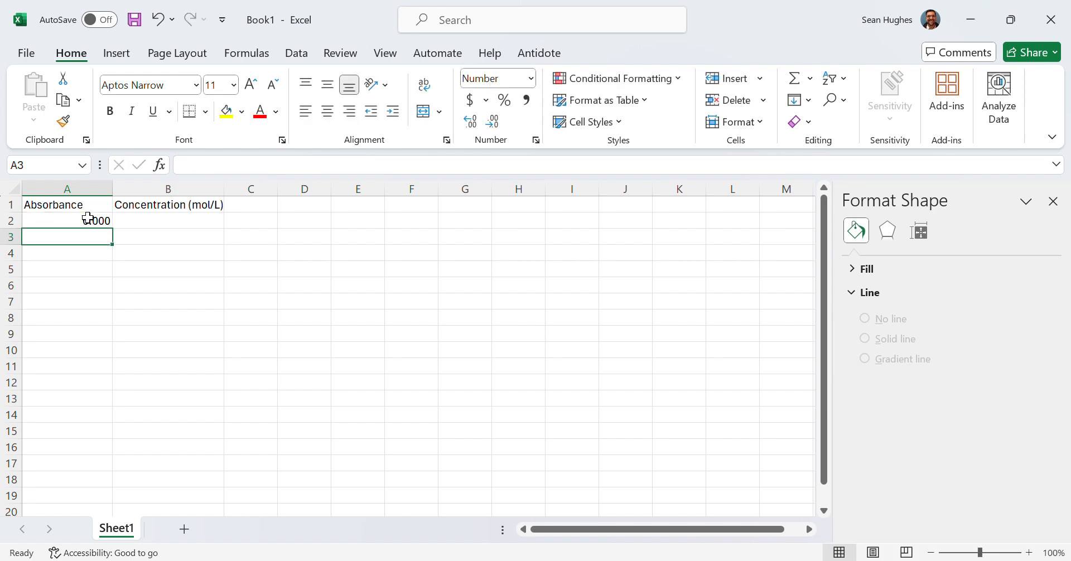
{"action": "type", "text": "0.160"}
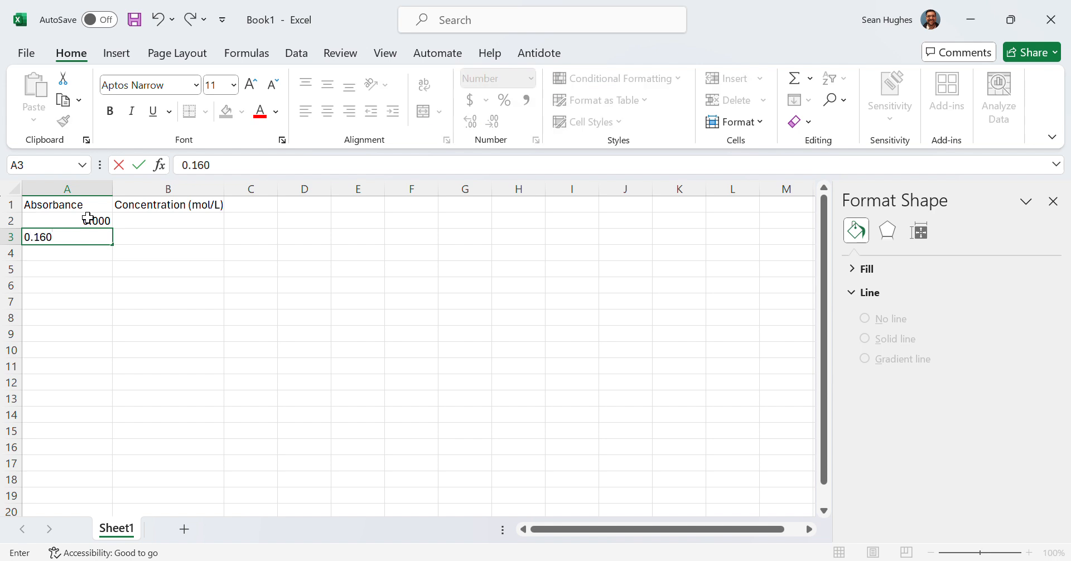
{"action": "key", "text": "Return"}
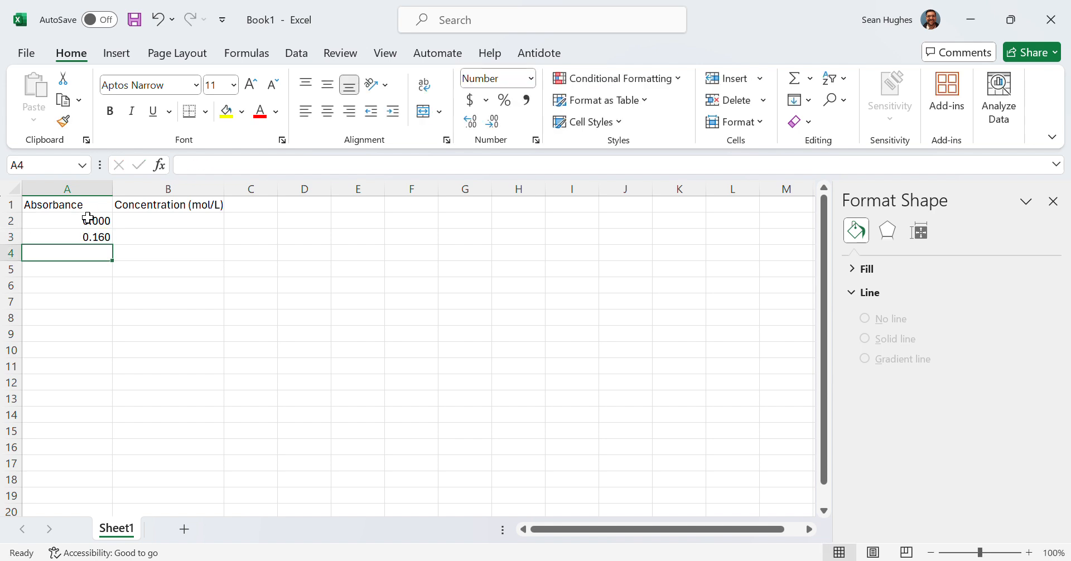
{"action": "type", "text": "0.322"}
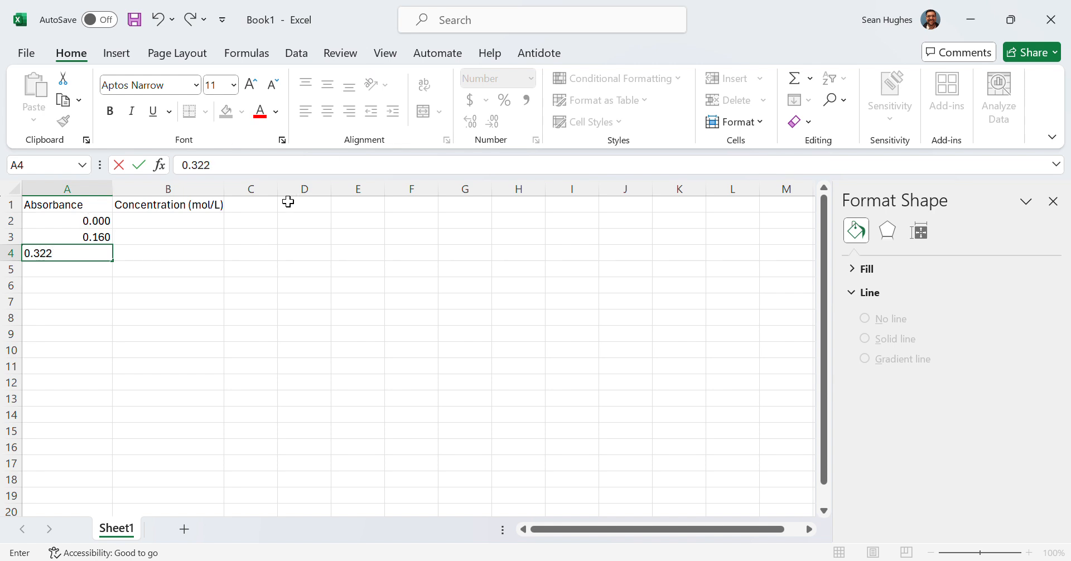
{"action": "key", "text": "Return"}
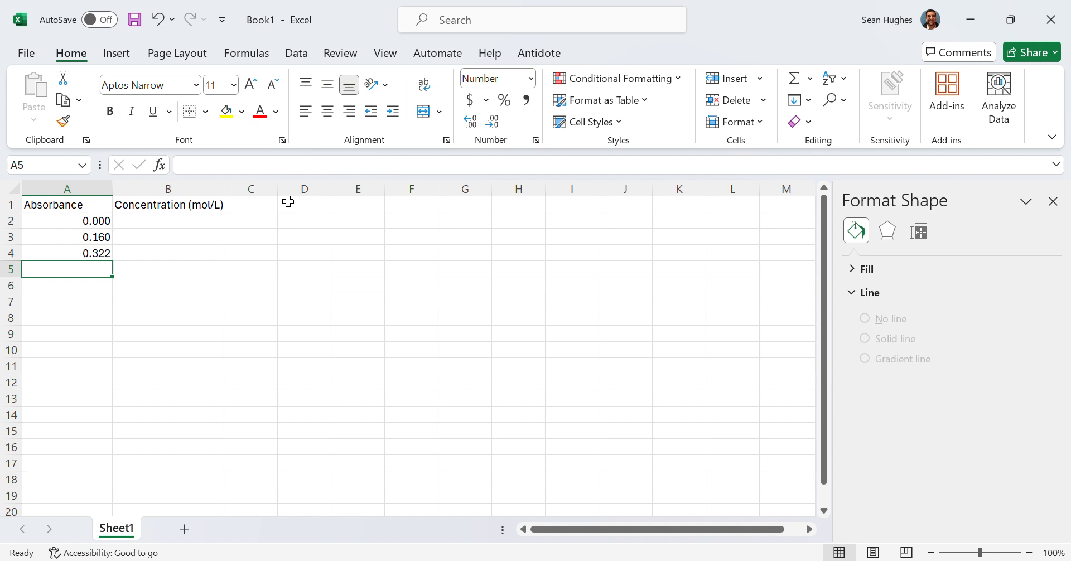
- Enter absorbance values 0.481, 0.637 and 0.800 in cells A5 to A7
{"action": "type", "text": "0.44"}
{"action": "type", "text": "1"}
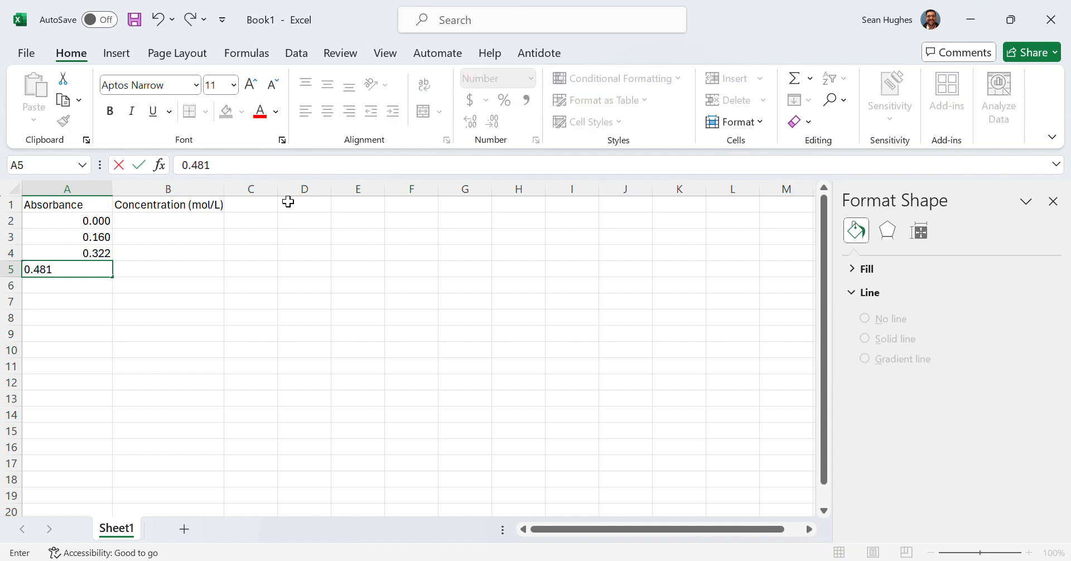
{"action": "key", "text": "Return"}
{"action": "type", "text": "0"}
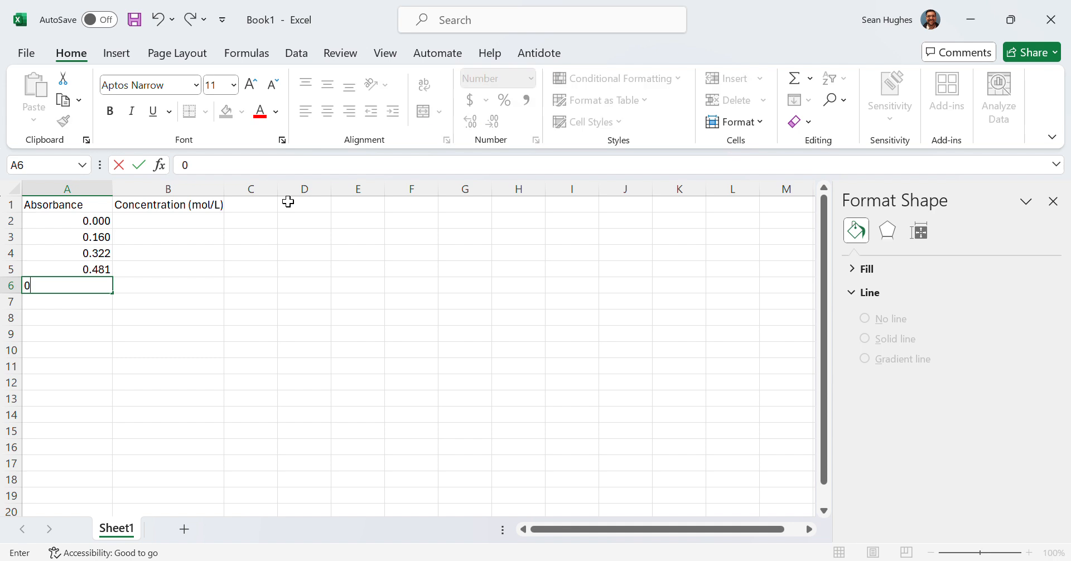
{"action": "type", "text": ".637"}
{"action": "key", "text": "Return"}
{"action": "type", "text": "0.800"}
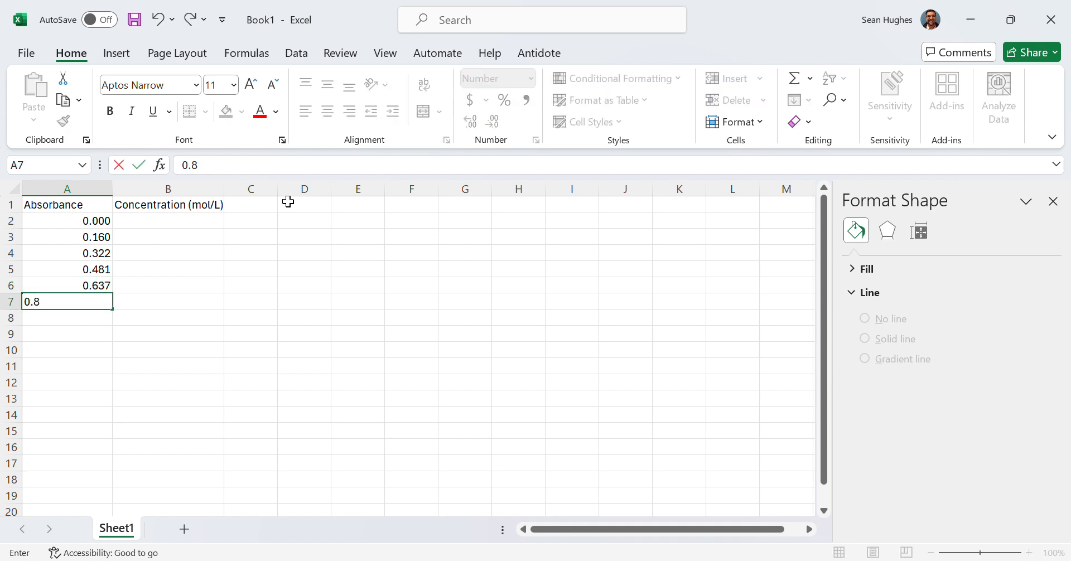
{"action": "key", "text": "Return"}
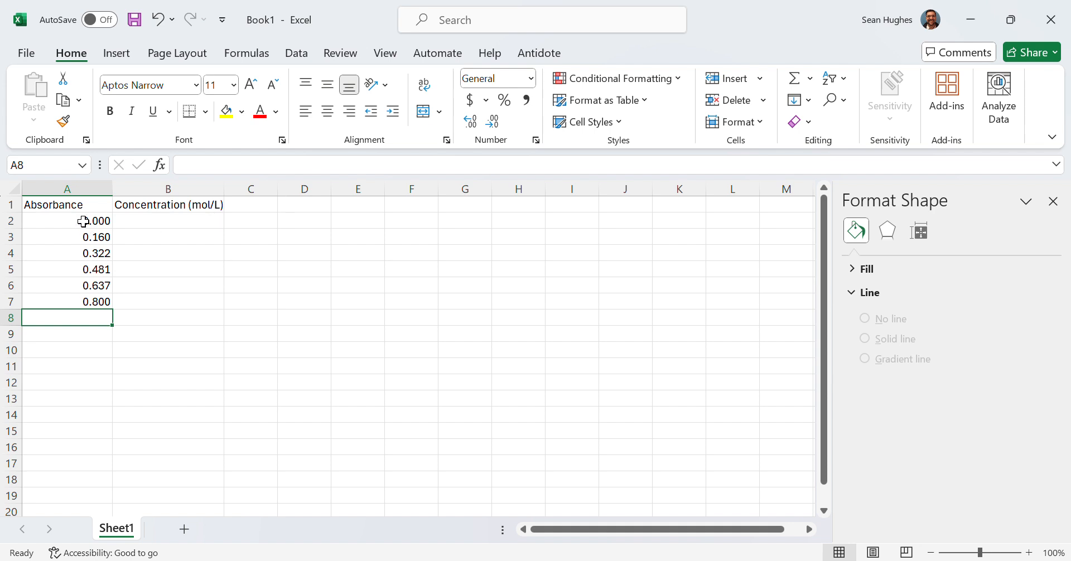
- Increase the decimal places of A2:A7 three times, then decrease them three times
{"action": "left_click_drag", "start_coordinate": [82, 221], "coordinate": [88, 306]}
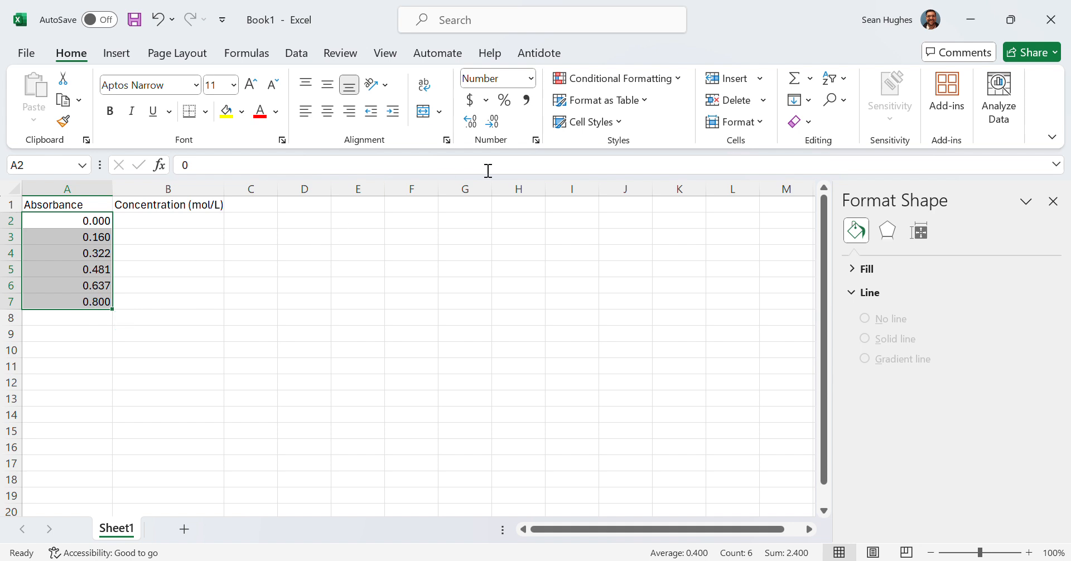
{"action": "left_click", "coordinate": [470, 127]}
{"action": "left_click", "coordinate": [469, 127]}
{"action": "left_click", "coordinate": [469, 127]}
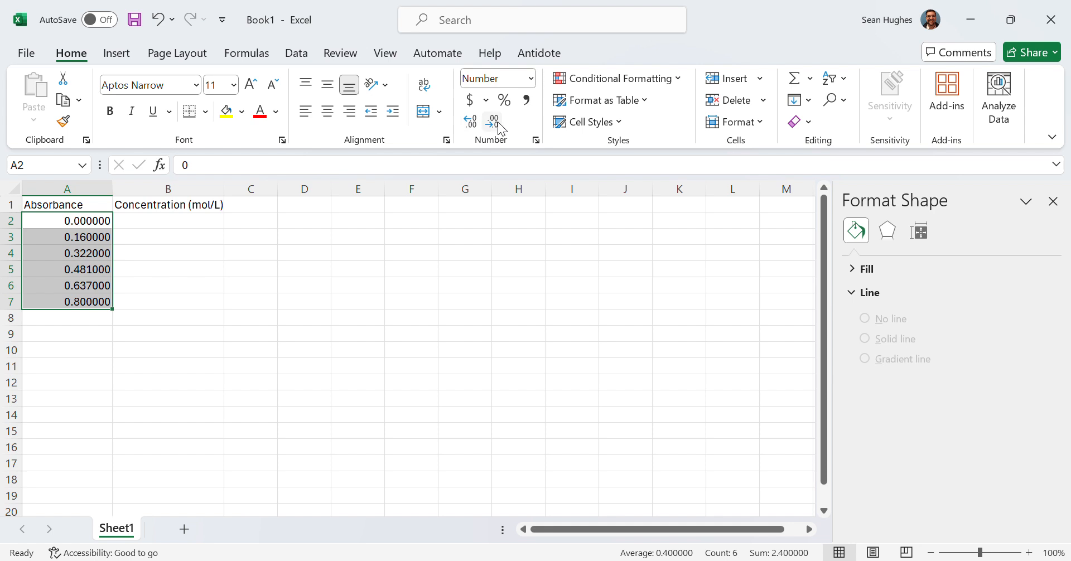
{"action": "left_click", "coordinate": [500, 126]}
{"action": "left_click", "coordinate": [501, 126]}
{"action": "left_click", "coordinate": [500, 127]}
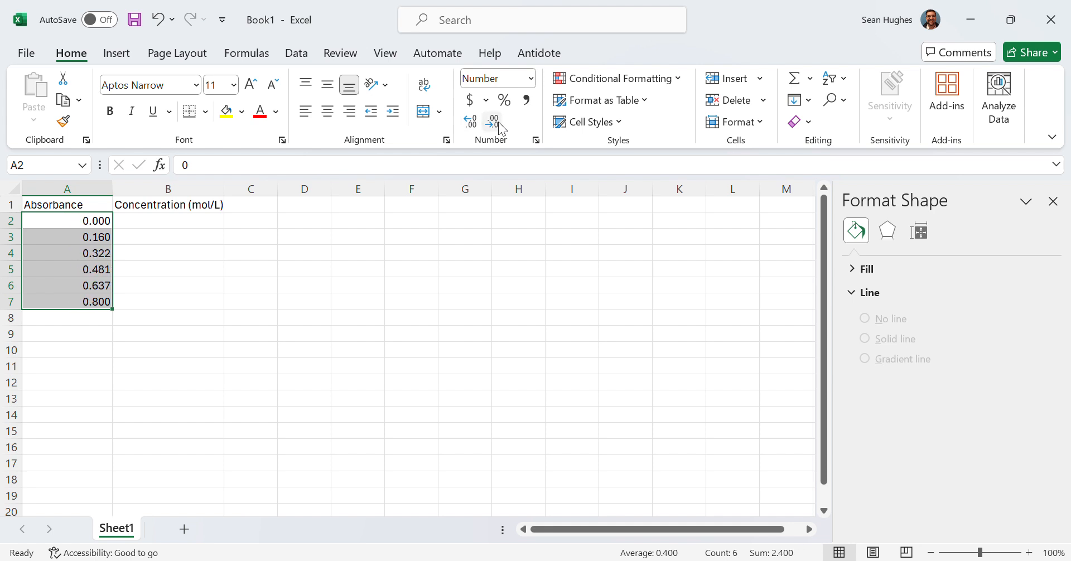
- Enter concentrations 0, 1.60E-06 and 3.20E-06 in cells B2 to B4
{"action": "left_click", "coordinate": [191, 222]}
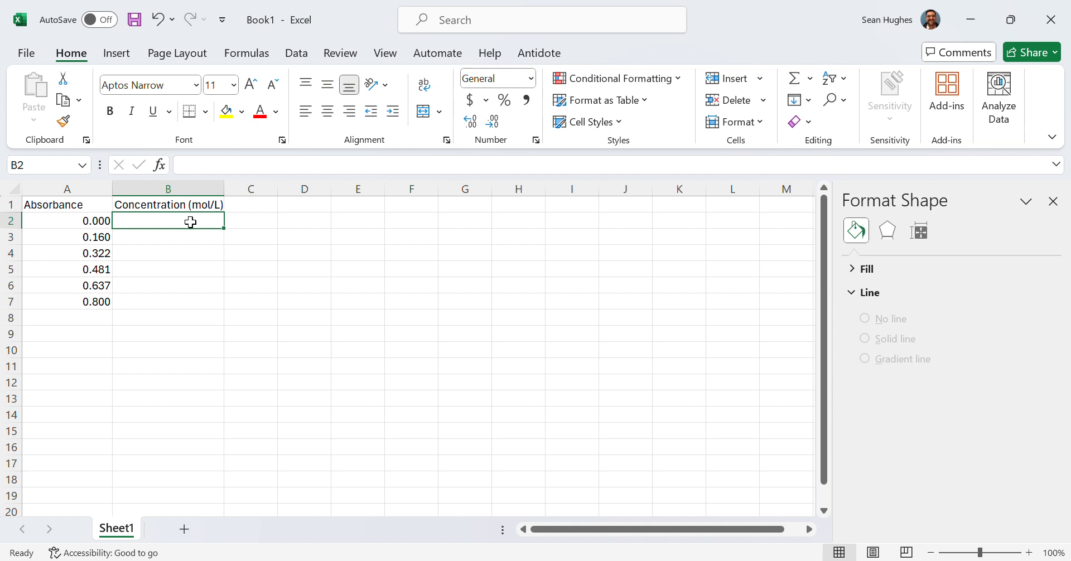
{"action": "type", "text": "0"}
{"action": "key", "text": "Return"}
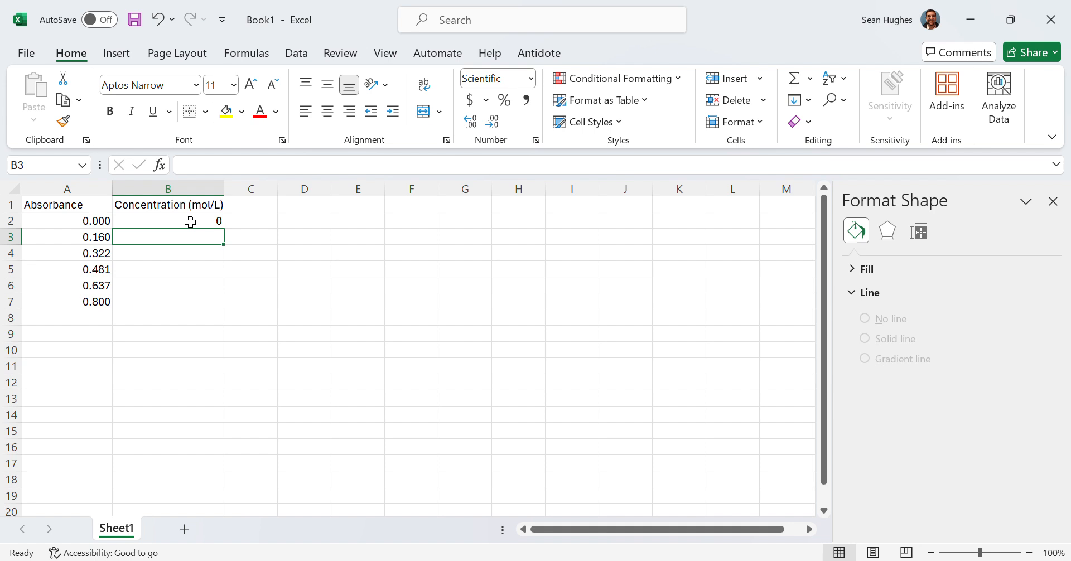
{"action": "type", "text": "1.60"}
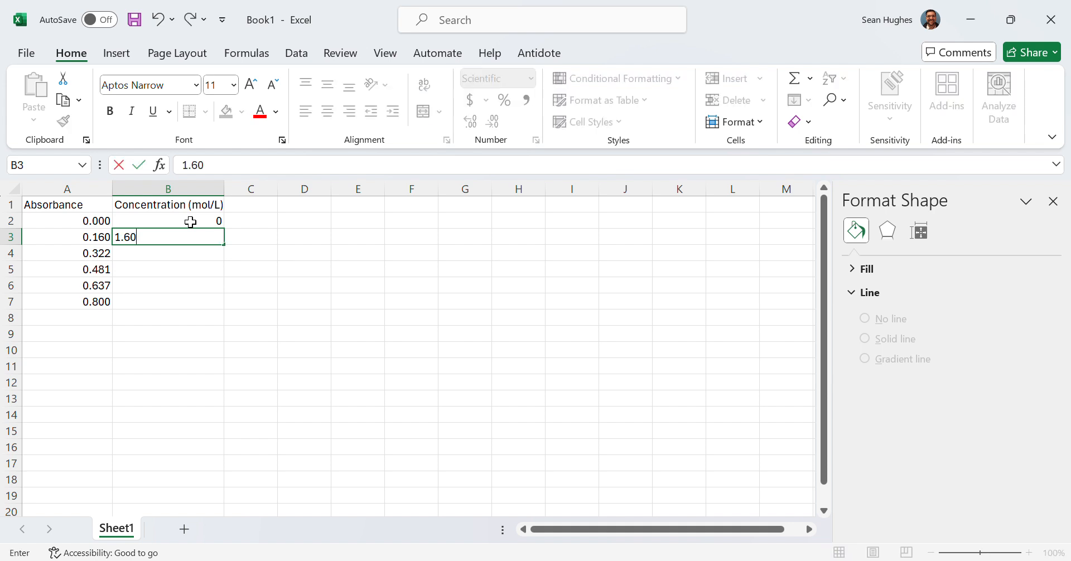
{"action": "type", "text": "E"}
{"action": "type", "text": "-06"}
{"action": "key", "text": "Return"}
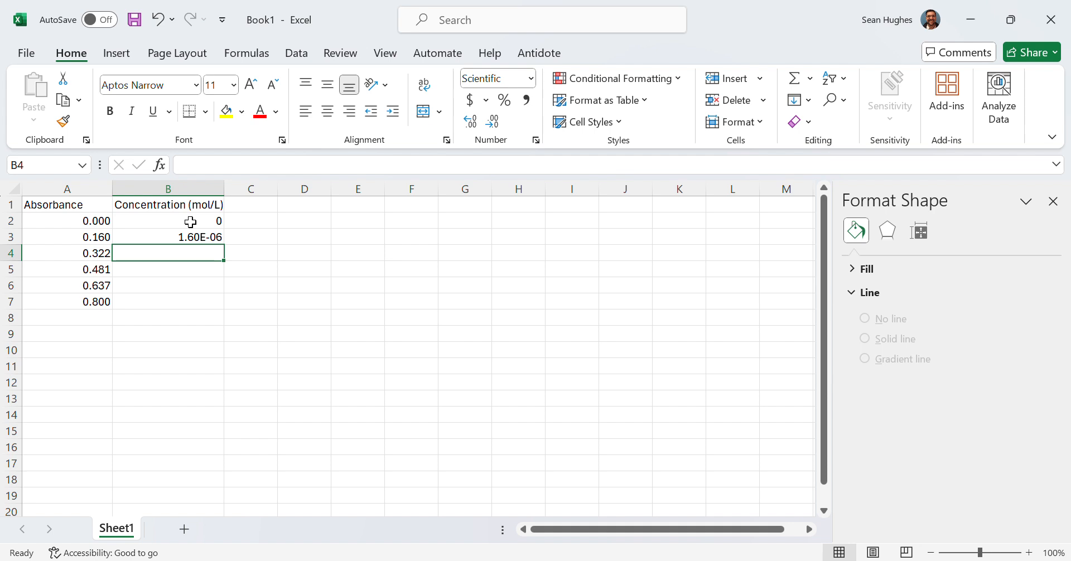
{"action": "type", "text": "3.20"}
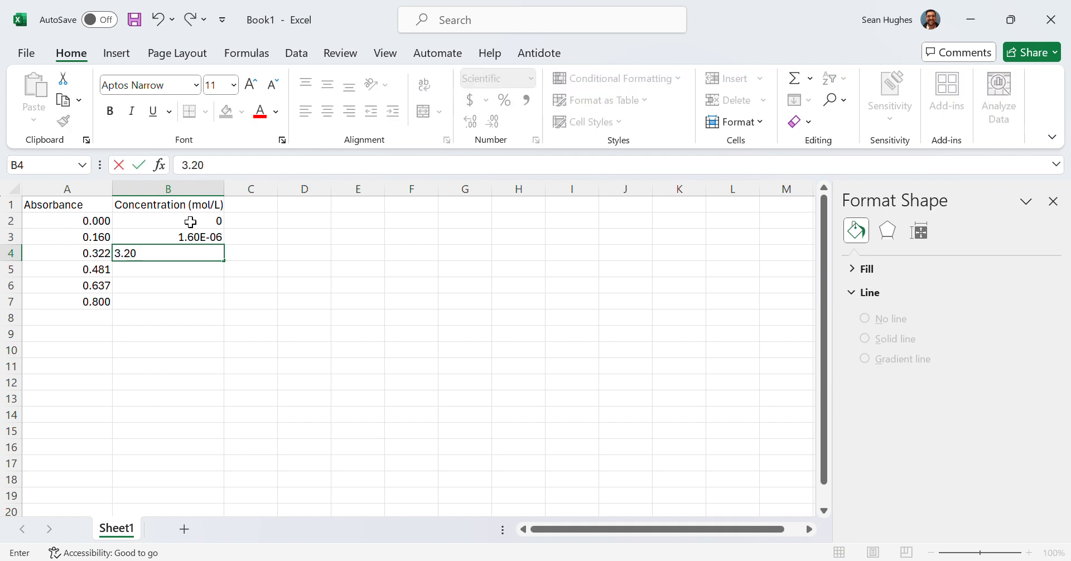
{"action": "type", "text": "E-06"}
{"action": "key", "text": "Return"}
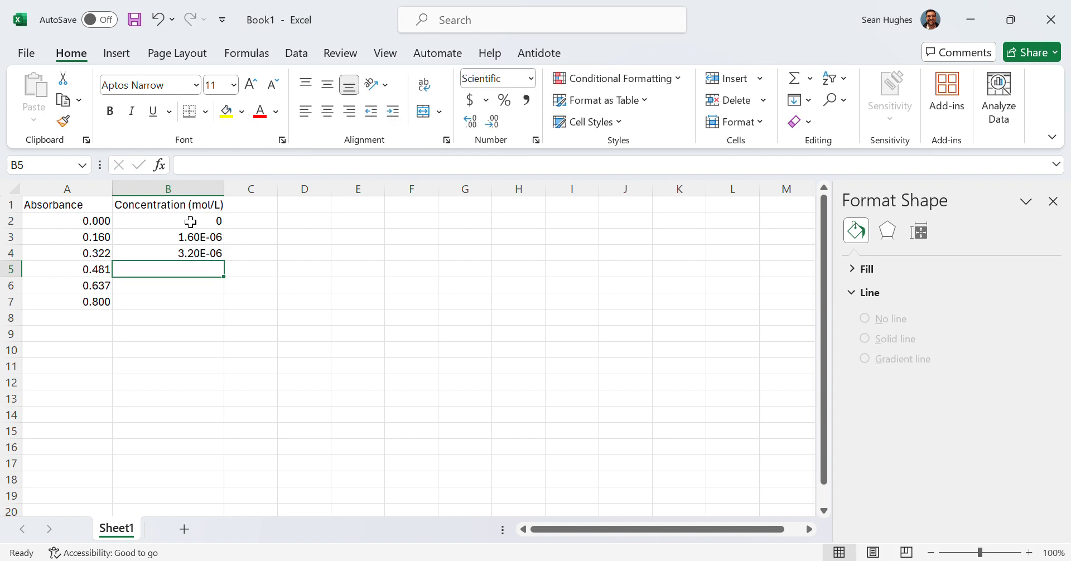
- Enter concentrations 4.79E-06, 6.39E-06 and 7.99E-06 in cells B5 to B7
{"action": "type", "text": "4.7"}
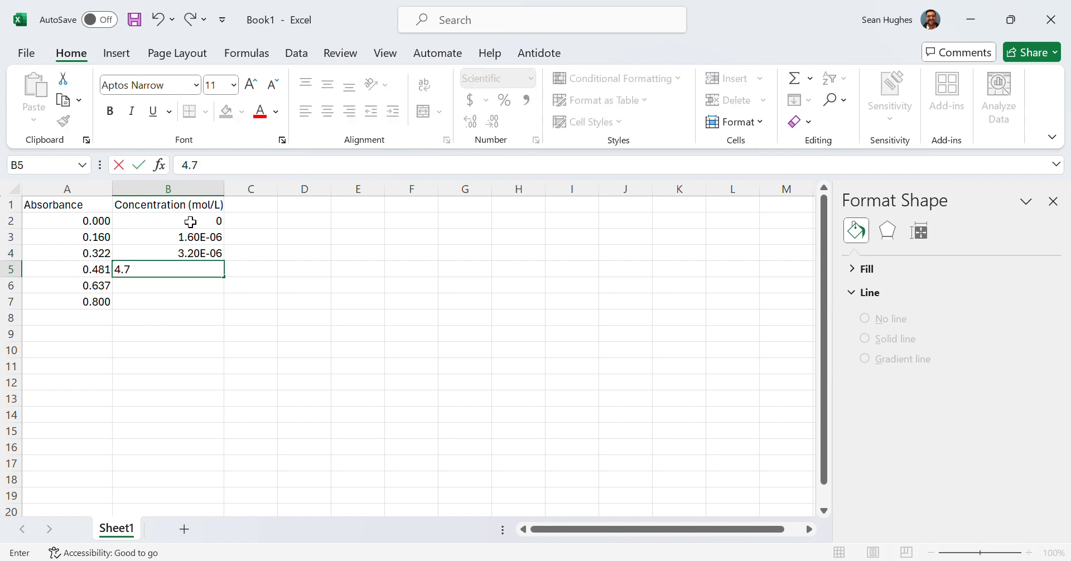
{"action": "type", "text": "9E-06"}
{"action": "key", "text": "Return"}
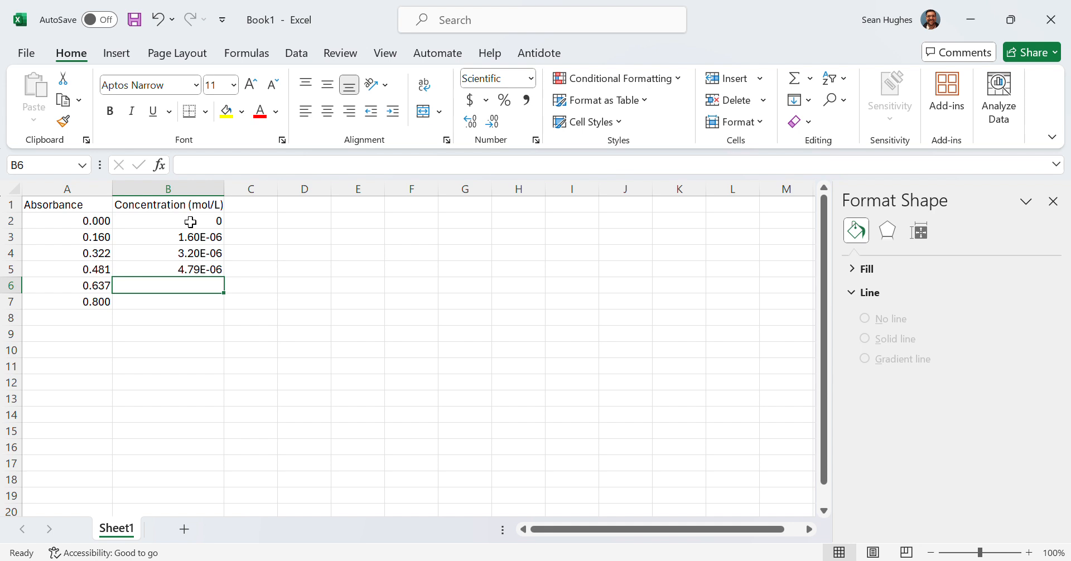
{"action": "type", "text": "6.39E"}
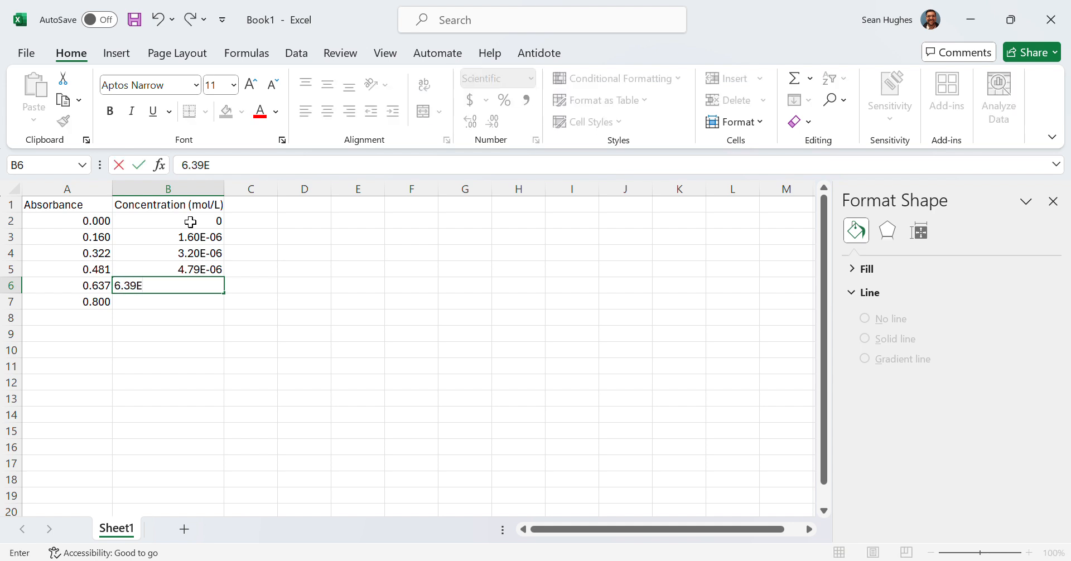
{"action": "type", "text": "-06"}
{"action": "key", "text": "Return"}
{"action": "type", "text": "7."}
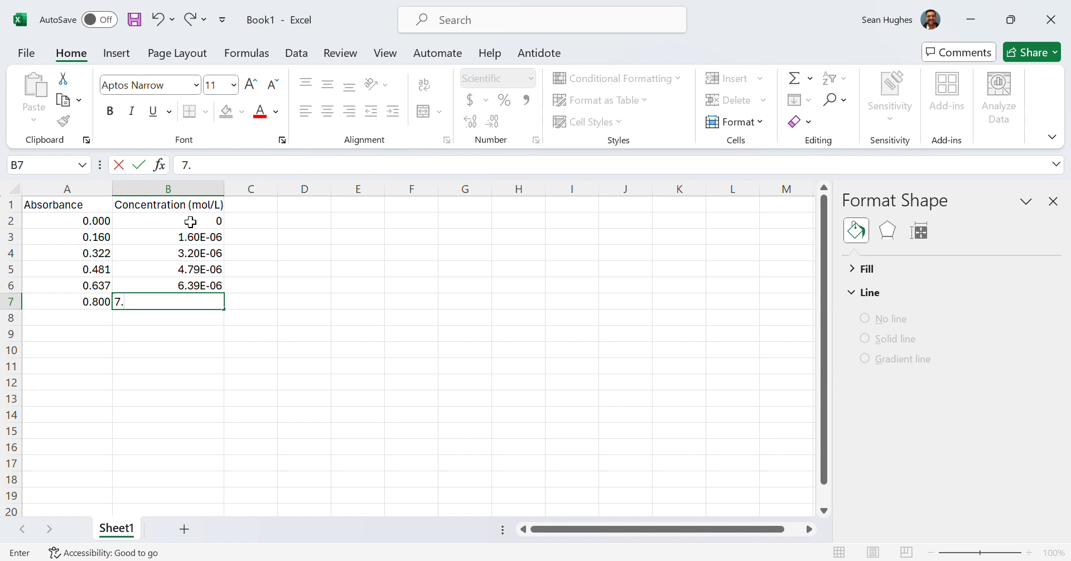
{"action": "type", "text": "99E-06"}
{"action": "key", "text": "Return"}
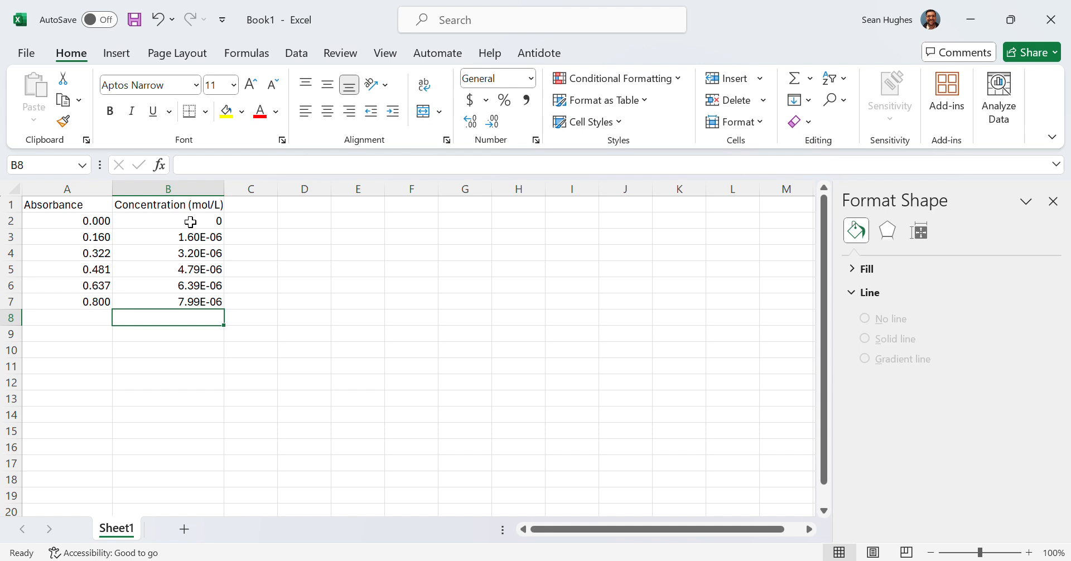
- Insert a scatter chart from the data range A1:B7
{"action": "left_click", "coordinate": [79, 203]}
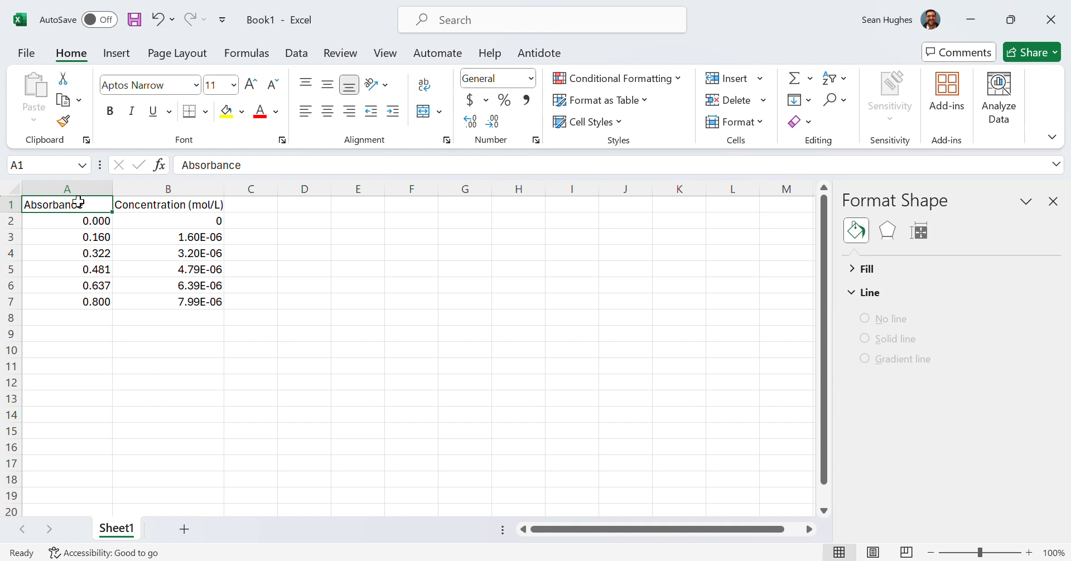
{"action": "left_click_drag", "start_coordinate": [78, 202], "coordinate": [202, 302]}
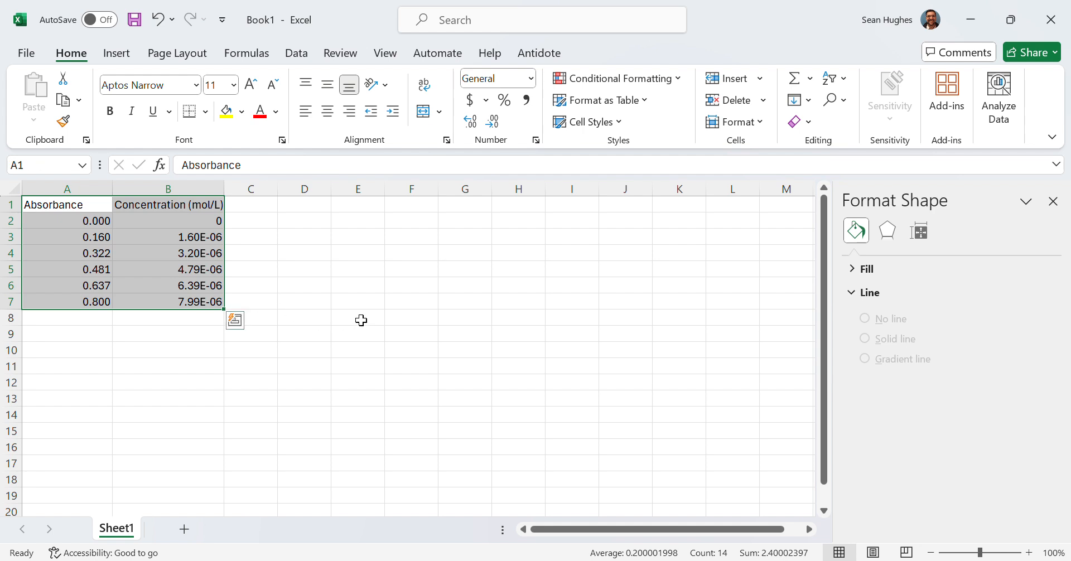
{"action": "left_click", "coordinate": [113, 58]}
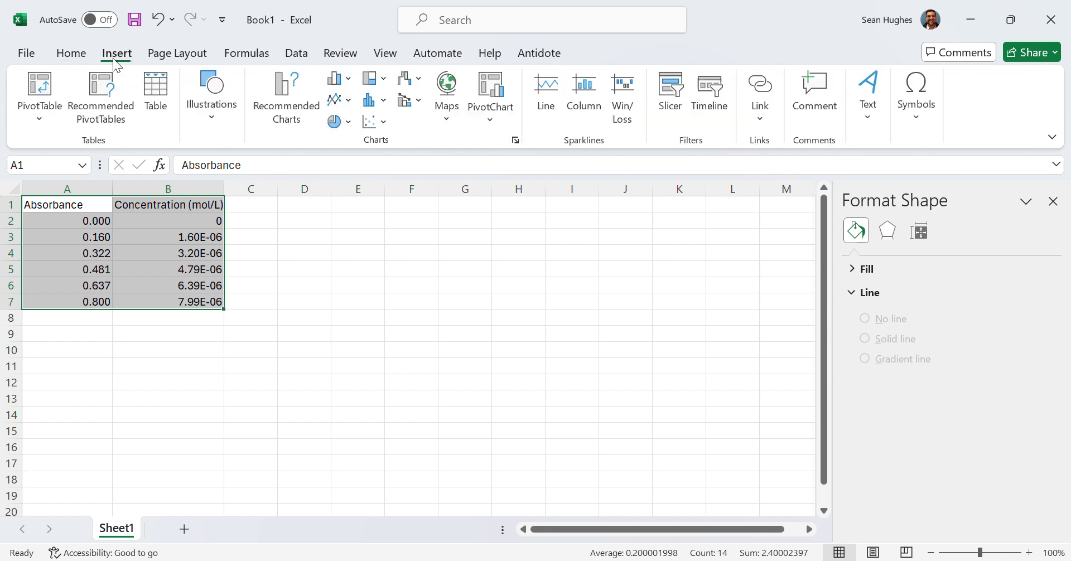
{"action": "left_click", "coordinate": [384, 125]}
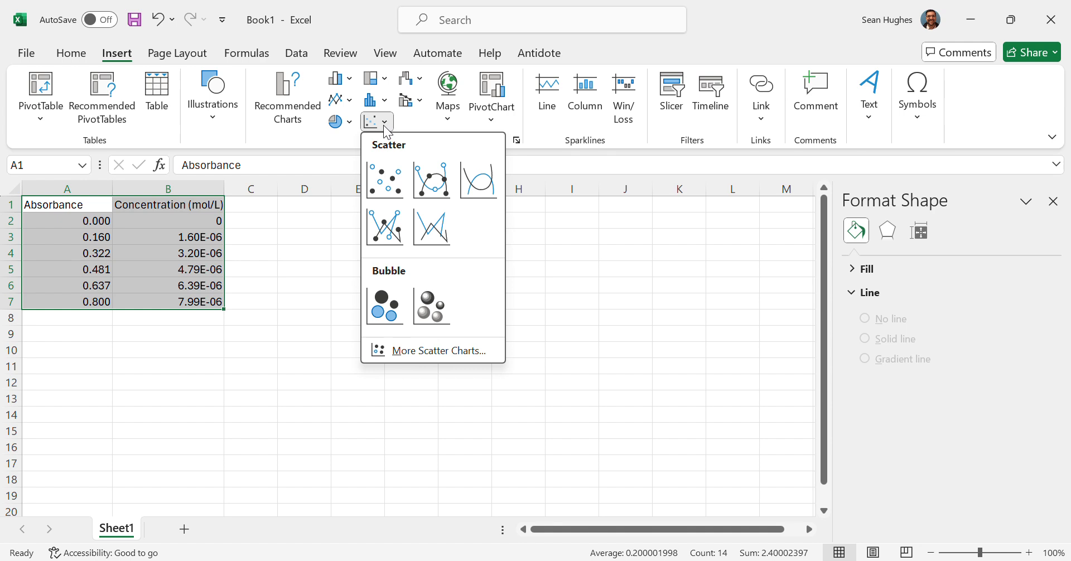
{"action": "left_click", "coordinate": [393, 193]}
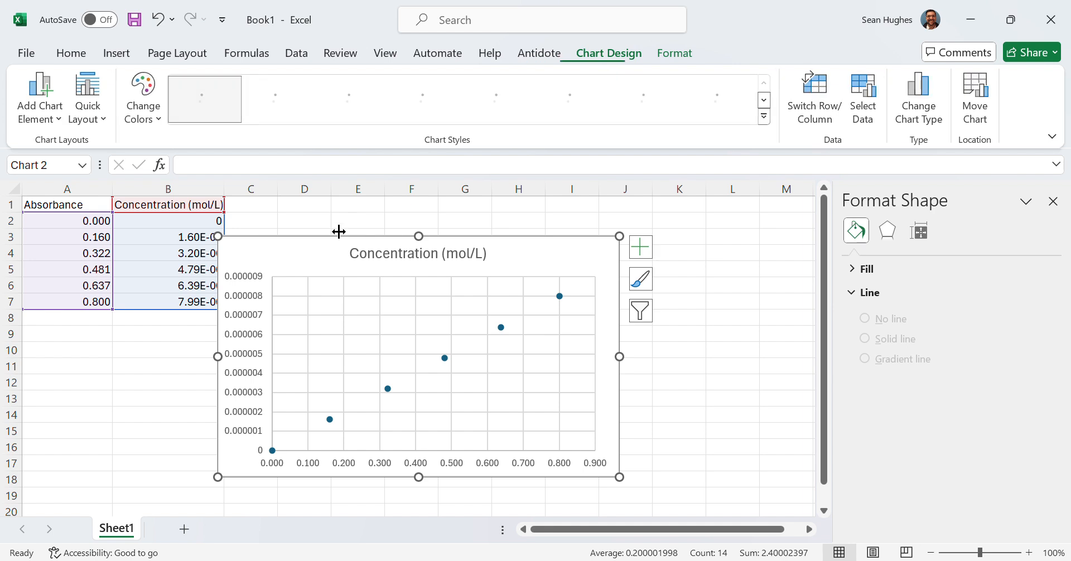
- Move the chart beside the data and apply Quick Layout 1 to it
{"action": "left_click_drag", "start_coordinate": [358, 248], "coordinate": [413, 250]}
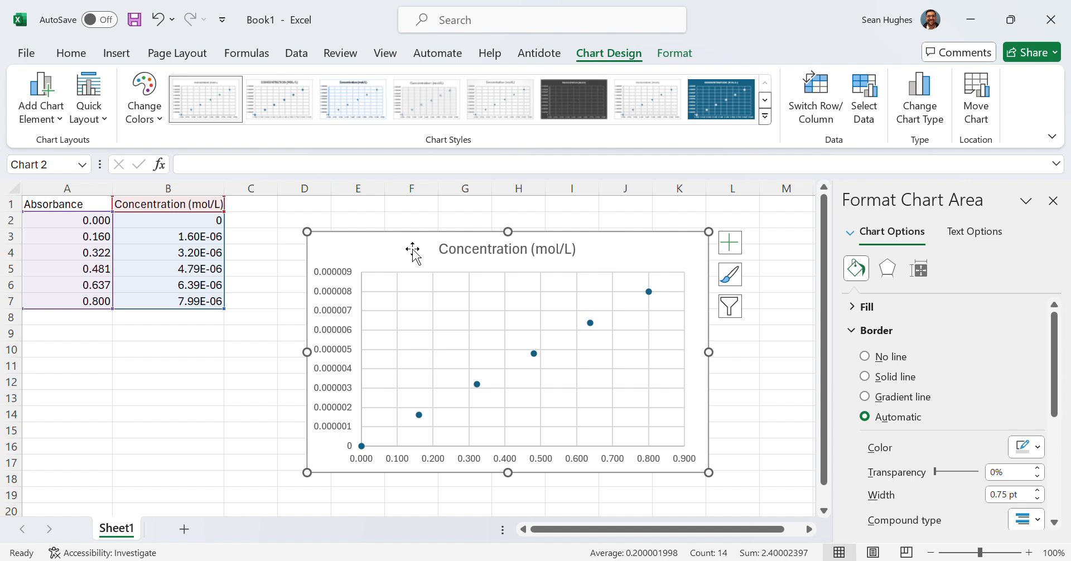
{"action": "left_click", "coordinate": [40, 114]}
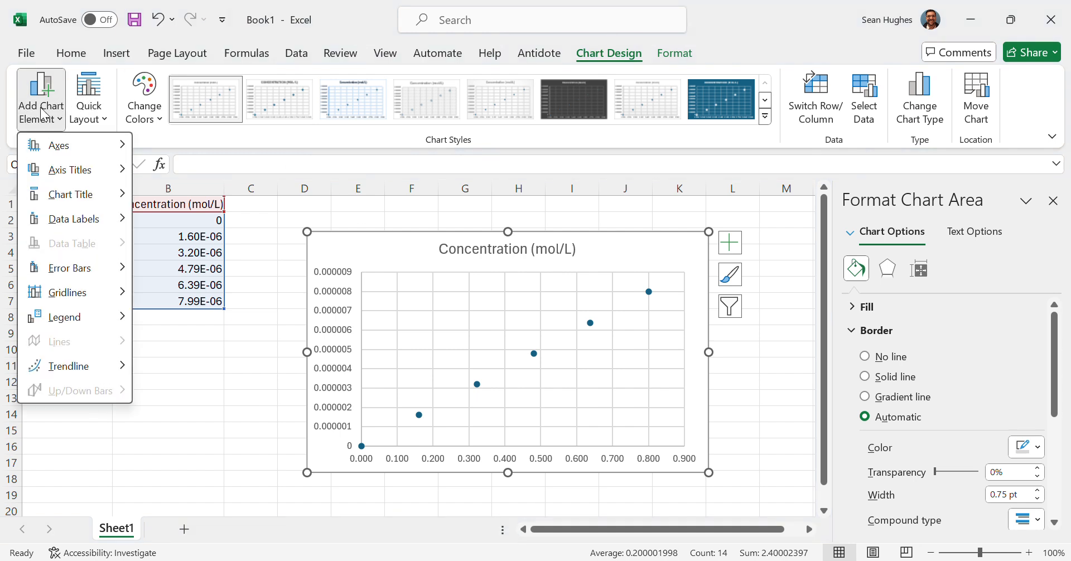
{"action": "left_click", "coordinate": [103, 119]}
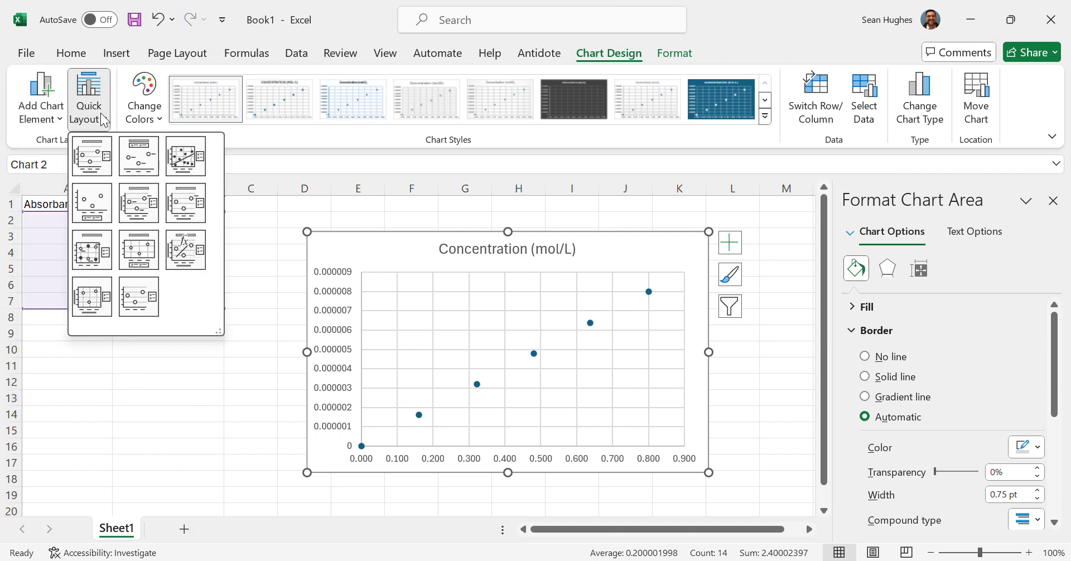
{"action": "left_click", "coordinate": [99, 163]}
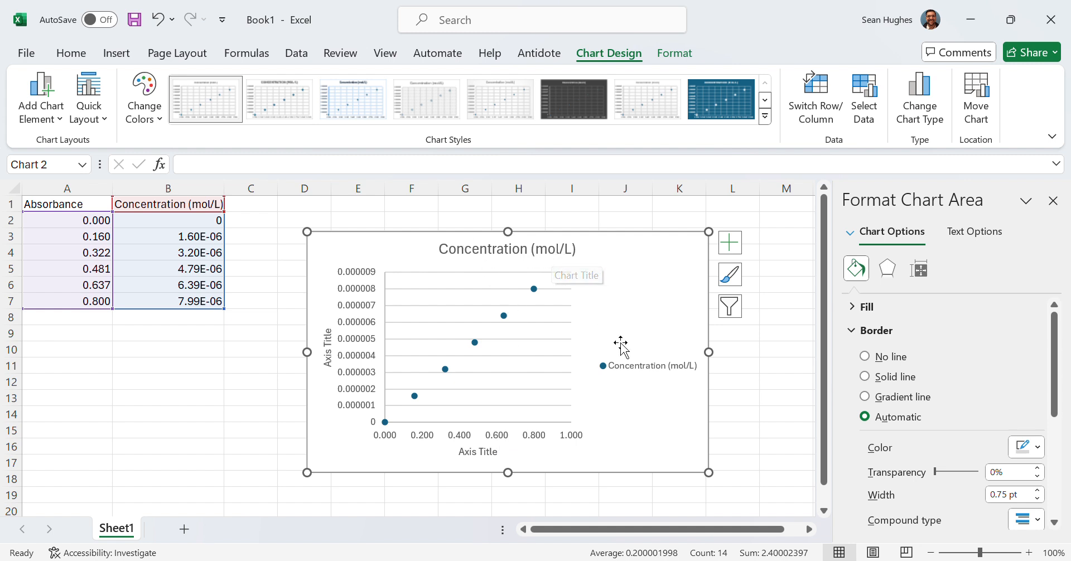
- Delete the chart legend and retitle the vertical axis as Absorbance
{"action": "left_click", "coordinate": [639, 372]}
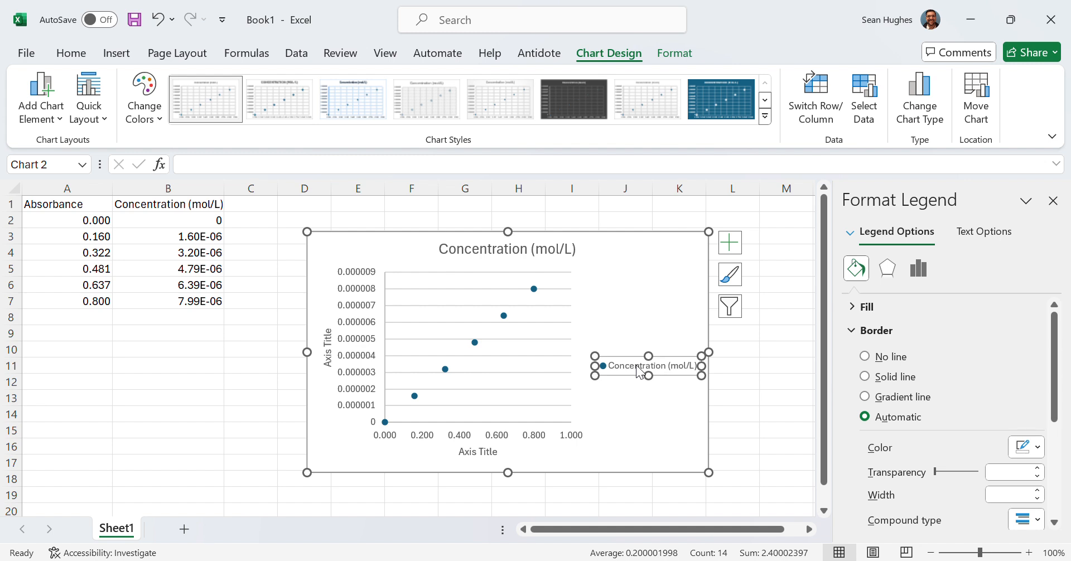
{"action": "key", "text": "Delete"}
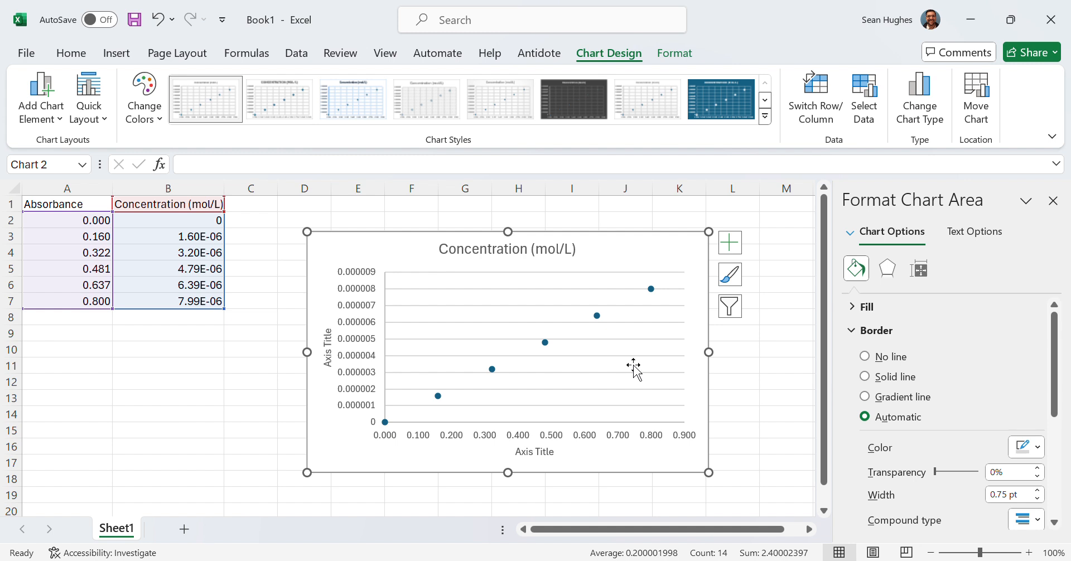
{"action": "left_click", "coordinate": [329, 350]}
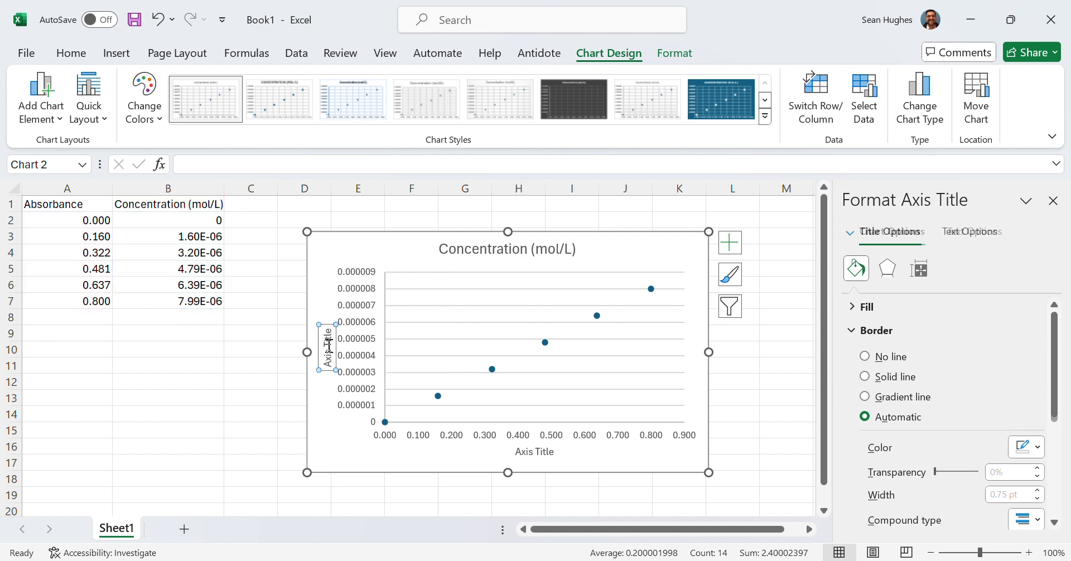
{"action": "double_click", "coordinate": [330, 351]}
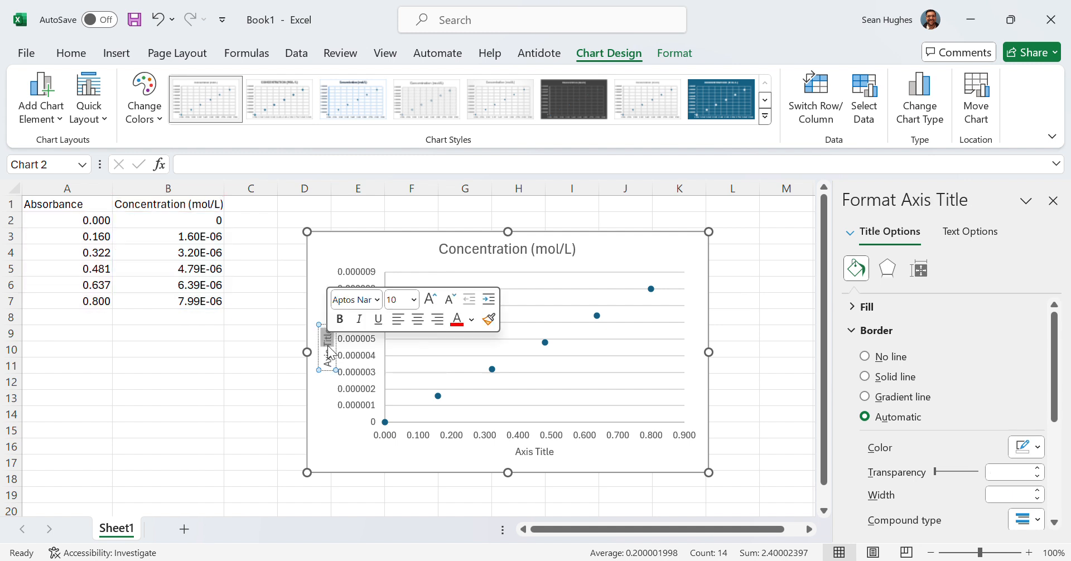
{"action": "key", "text": "BackSpace"}
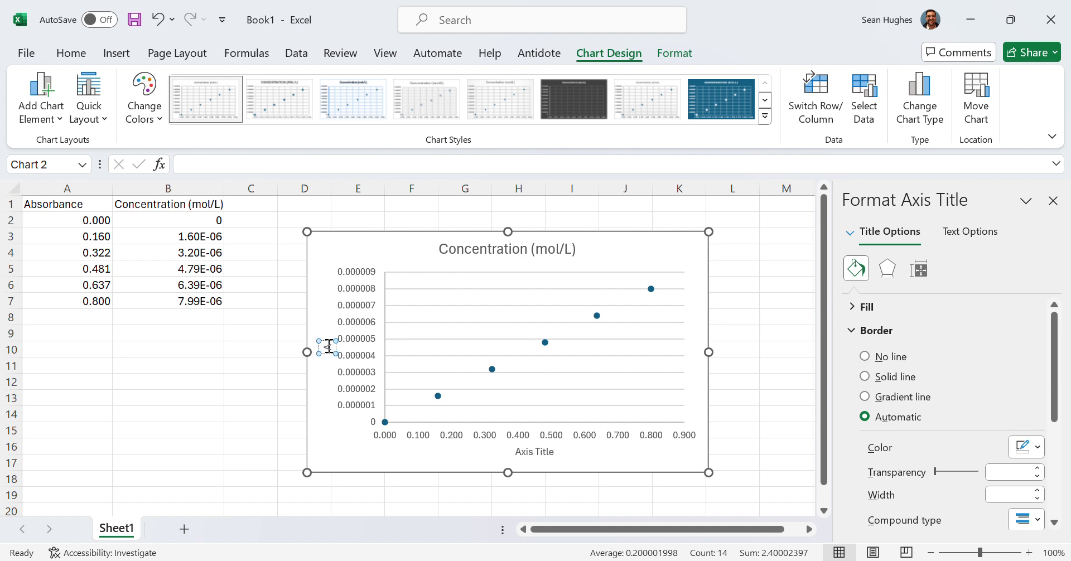
{"action": "type", "text": "Absao"}
{"action": "key", "text": "BackSpace"}
{"action": "key", "text": "BackSpace"}
{"action": "type", "text": "orn"}
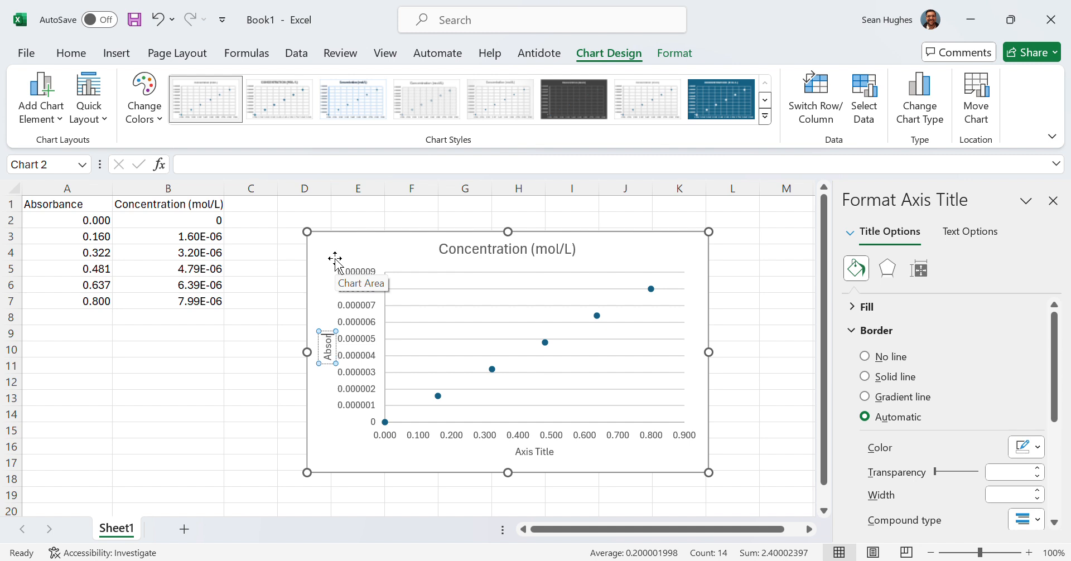
{"action": "key", "text": "BackSpace"}
{"action": "type", "text": "bance"}
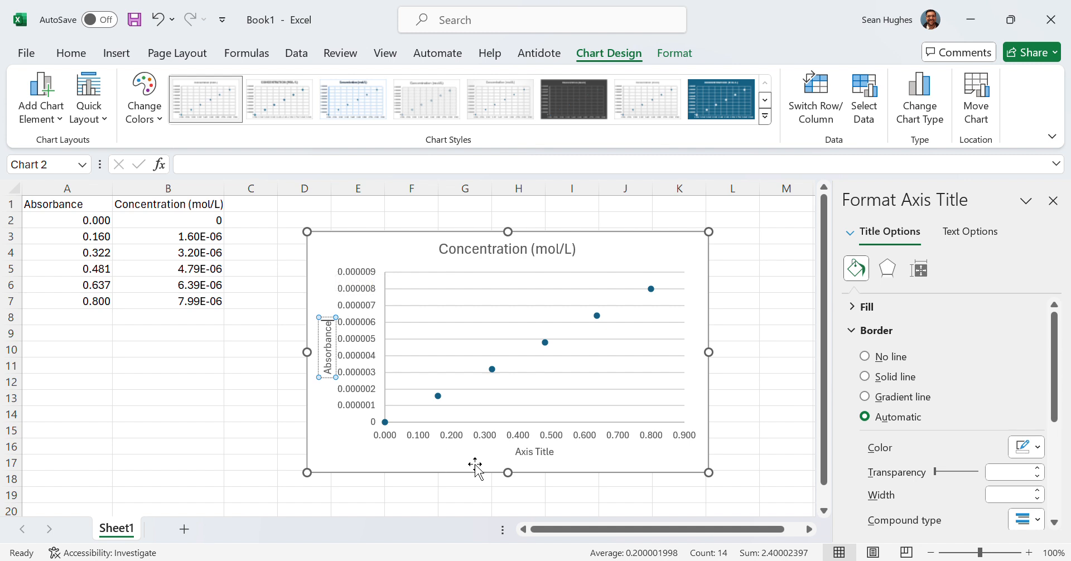
- Retitle the horizontal axis as Concentration (mol/L)
{"action": "double_click", "coordinate": [533, 453]}
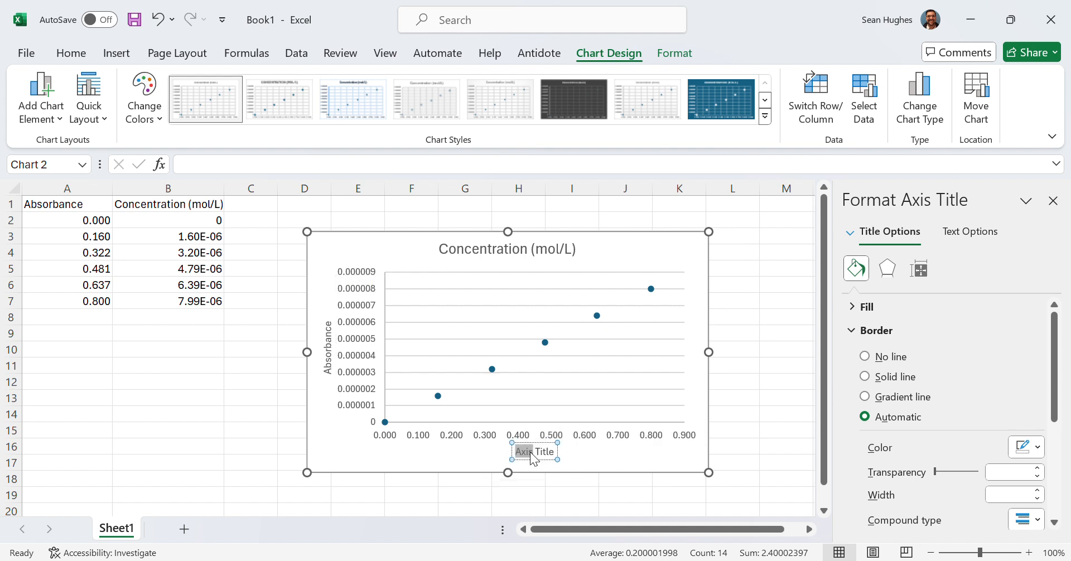
{"action": "key", "text": "Delete"}
{"action": "key", "text": "Delete"}
{"action": "key", "text": "Delete"}
{"action": "key", "text": "Delete"}
{"action": "key", "text": "Delete"}
{"action": "key", "text": "Delete"}
{"action": "key", "text": "Delete"}
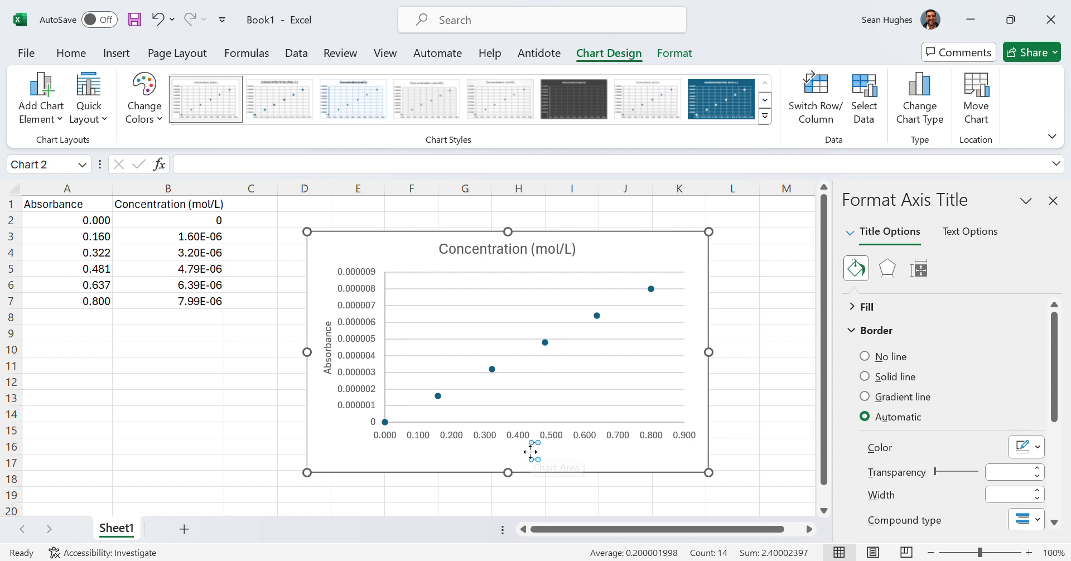
{"action": "type", "text": "Concen"}
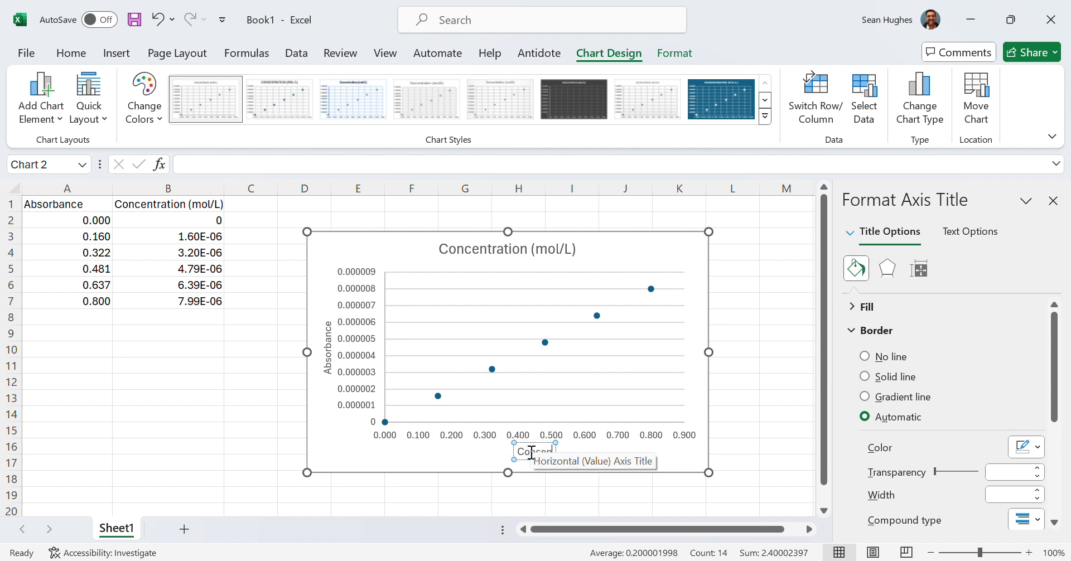
{"action": "type", "text": "tration ("}
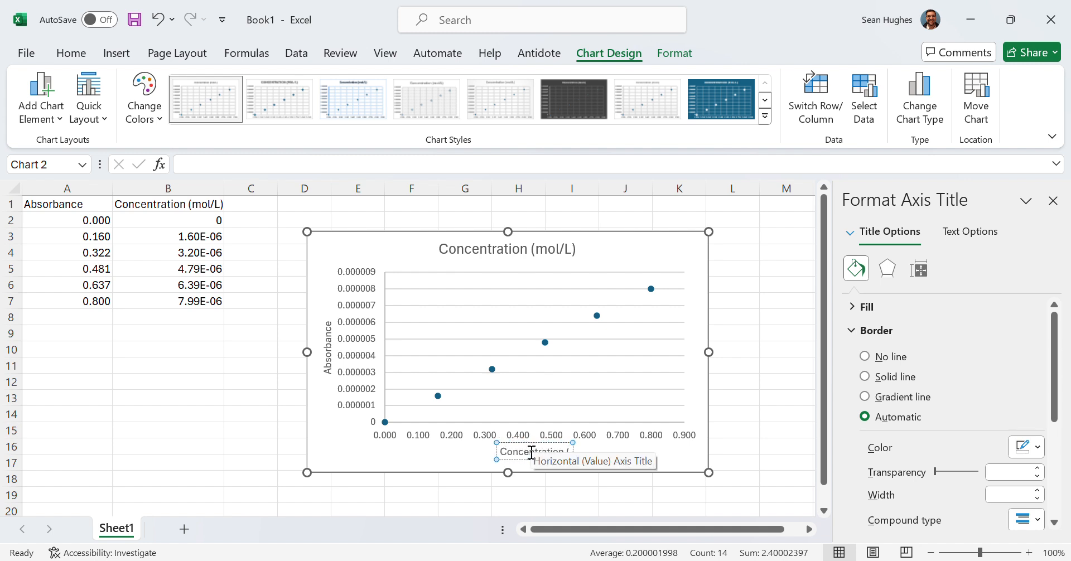
{"action": "type", "text": "mol/L)"}
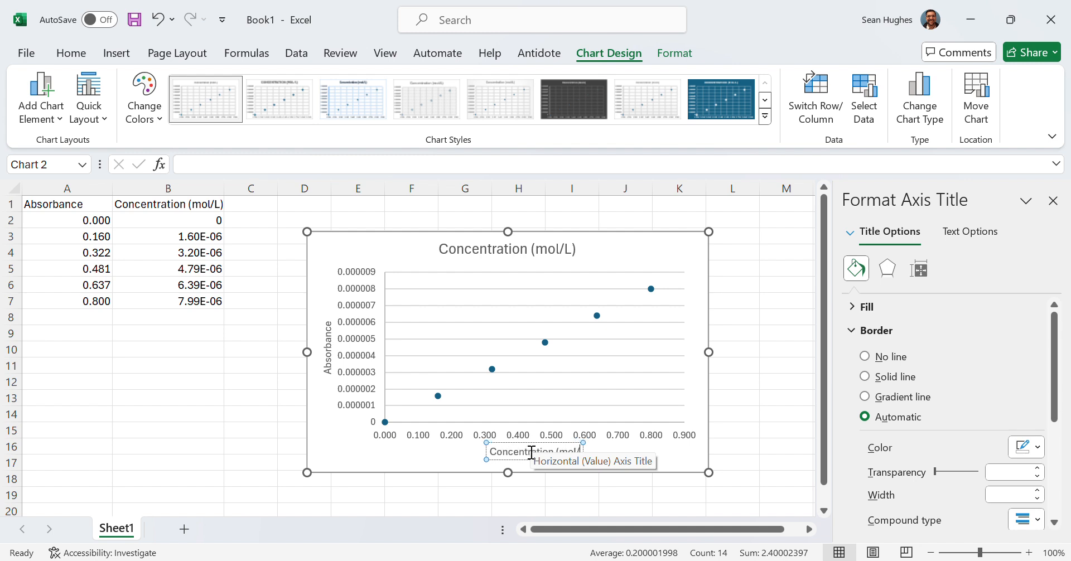
{"action": "left_click", "coordinate": [731, 414]}
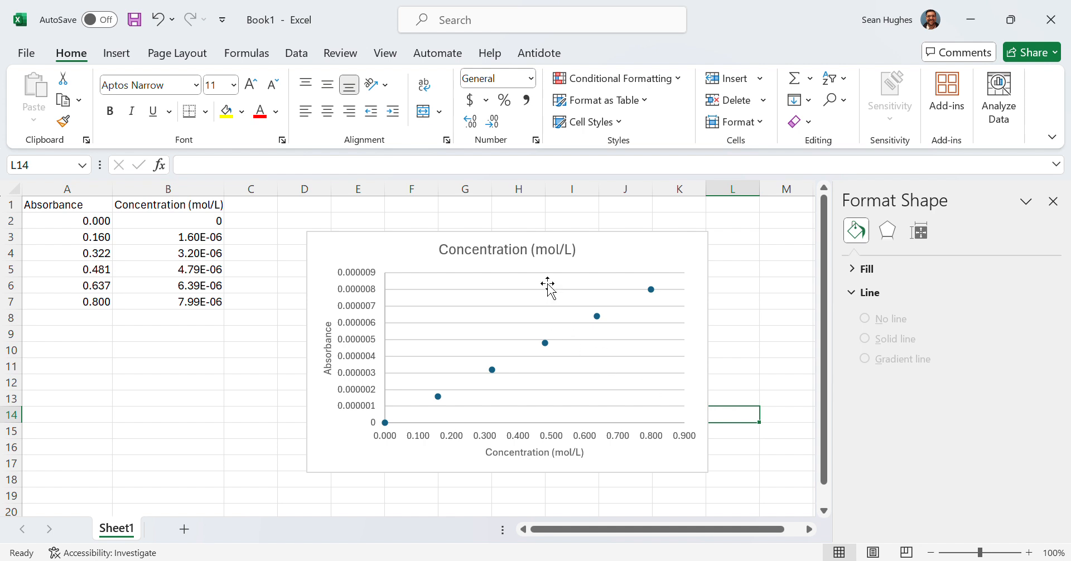
- Replace the chart title with Figure 1: Standard curve of blue dye in 630.6 nm
{"action": "left_click", "coordinate": [541, 251]}
{"action": "double_click", "coordinate": [540, 251]}
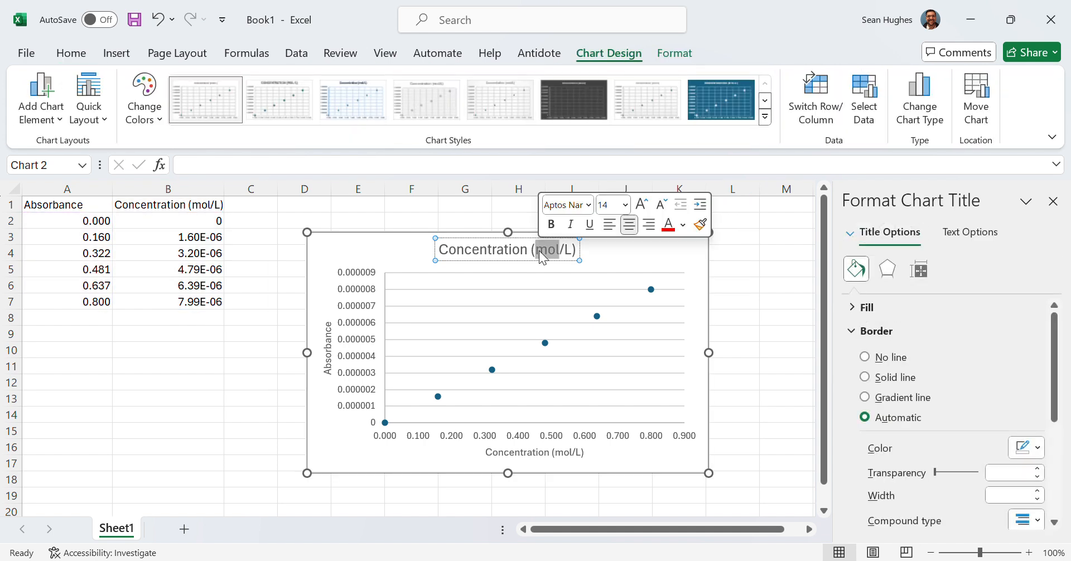
{"action": "key", "text": "Delete"}
{"action": "key", "text": "BackSpace"}
{"action": "key", "text": "BackSpace"}
{"action": "key", "text": "BackSpace"}
{"action": "key", "text": "BackSpace"}
{"action": "key", "text": "BackSpace"}
{"action": "key", "text": "BackSpace"}
{"action": "key", "text": "BackSpace"}
{"action": "key", "text": "BackSpace"}
{"action": "key", "text": "BackSpace"}
{"action": "key", "text": "BackSpace"}
{"action": "key", "text": "BackSpace"}
{"action": "key", "text": "BackSpace"}
{"action": "key", "text": "BackSpace"}
{"action": "key", "text": "BackSpace"}
{"action": "key", "text": "BackSpace"}
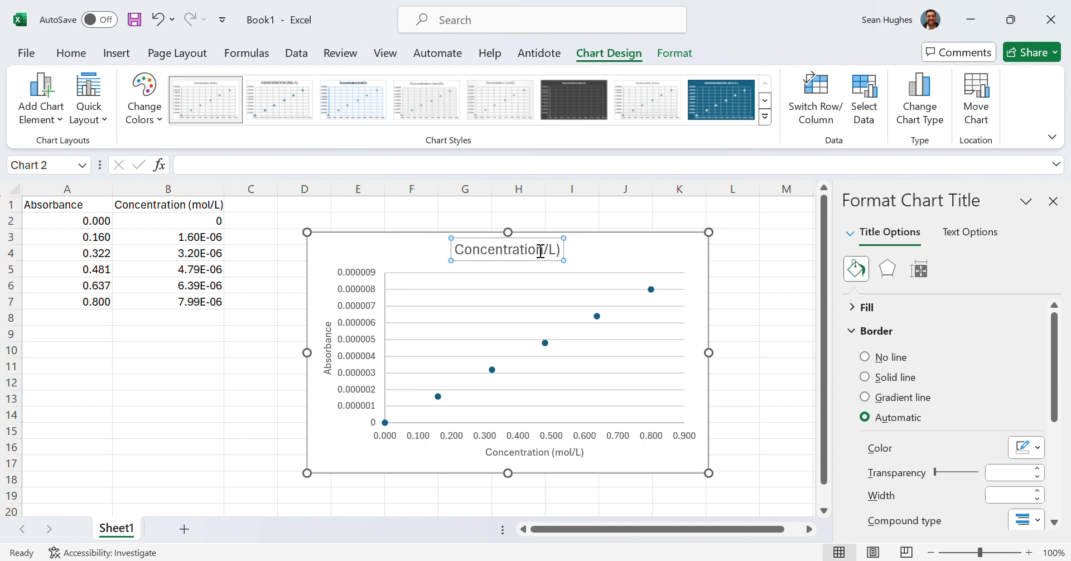
{"action": "key", "text": "Delete"}
{"action": "key", "text": "Delete"}
{"action": "key", "text": "Delete"}
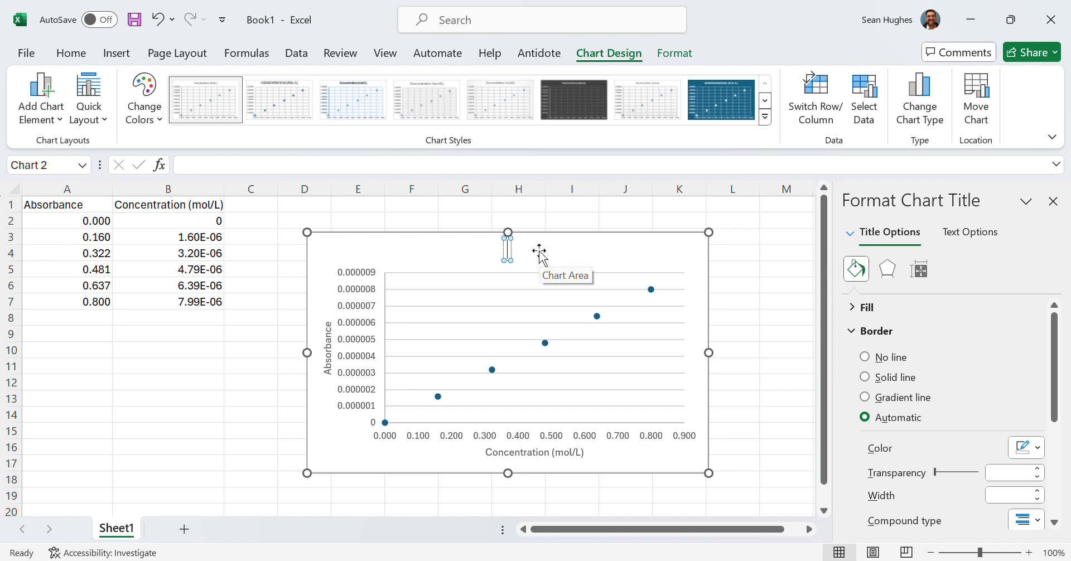
{"action": "type", "text": "Standard c"}
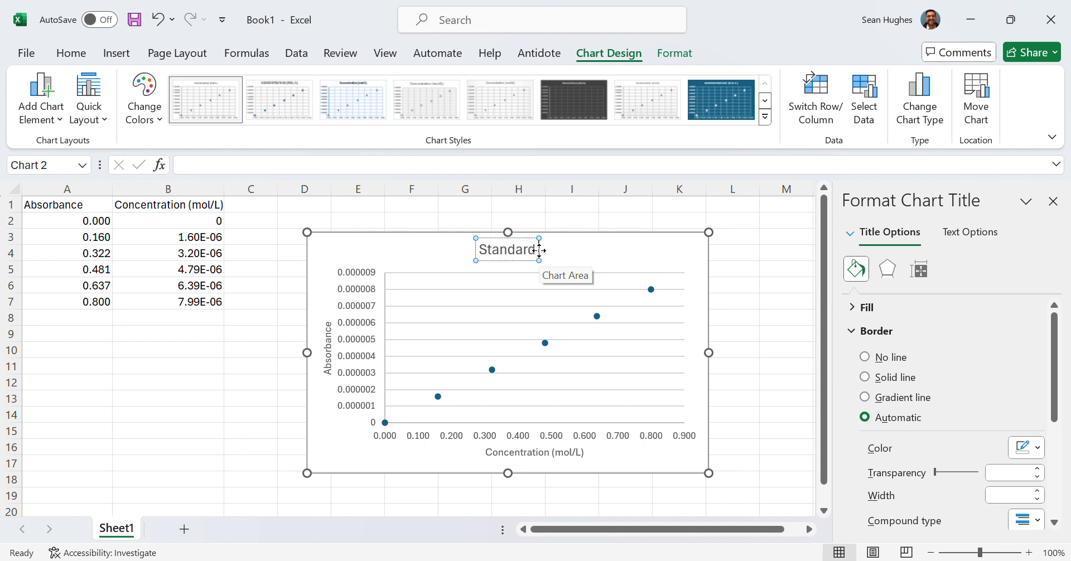
{"action": "type", "text": "urve"}
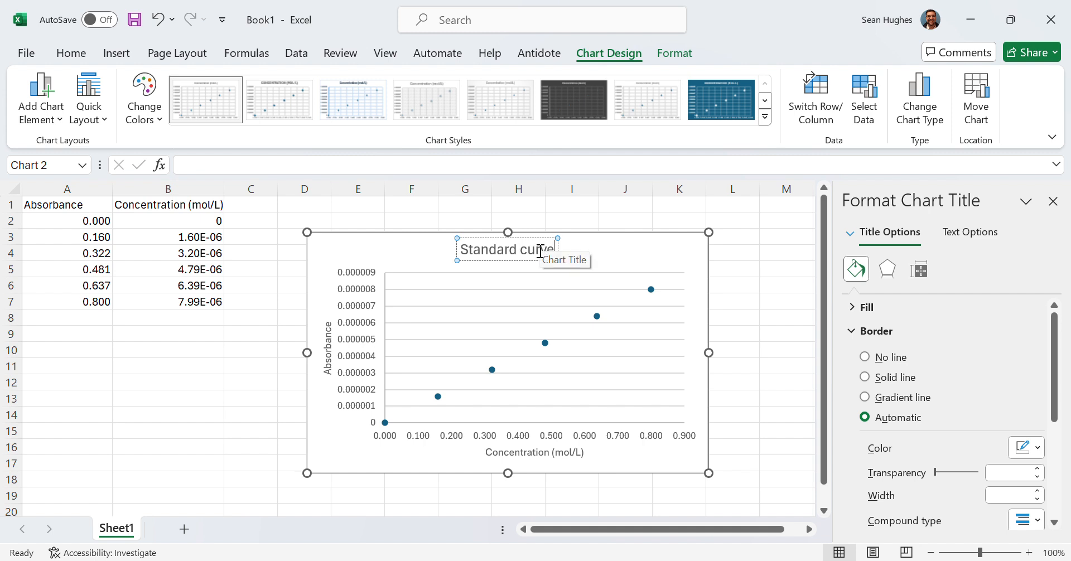
{"action": "type", "text": " o"}
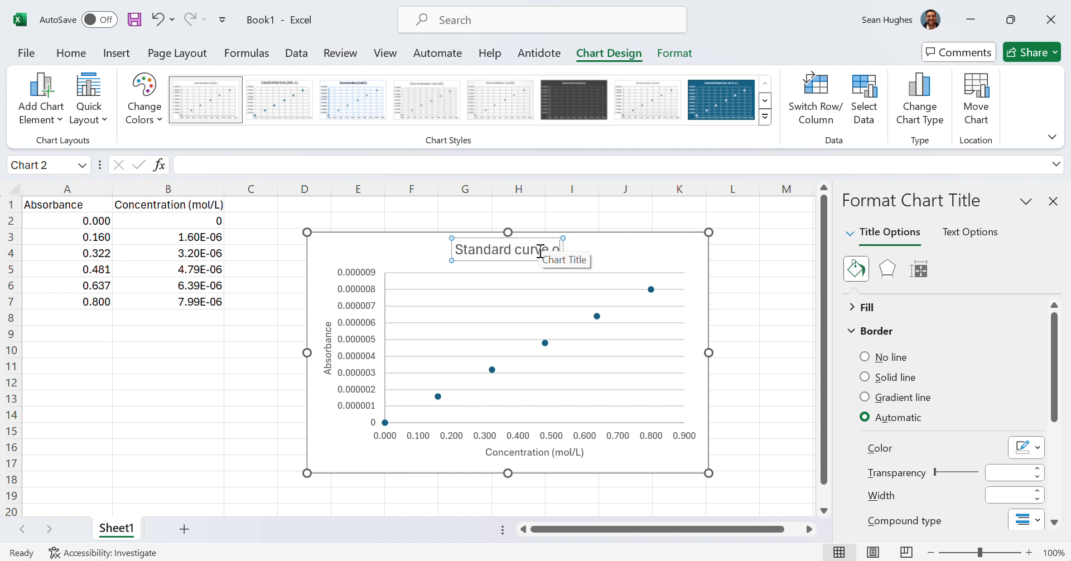
{"action": "type", "text": "f blue"}
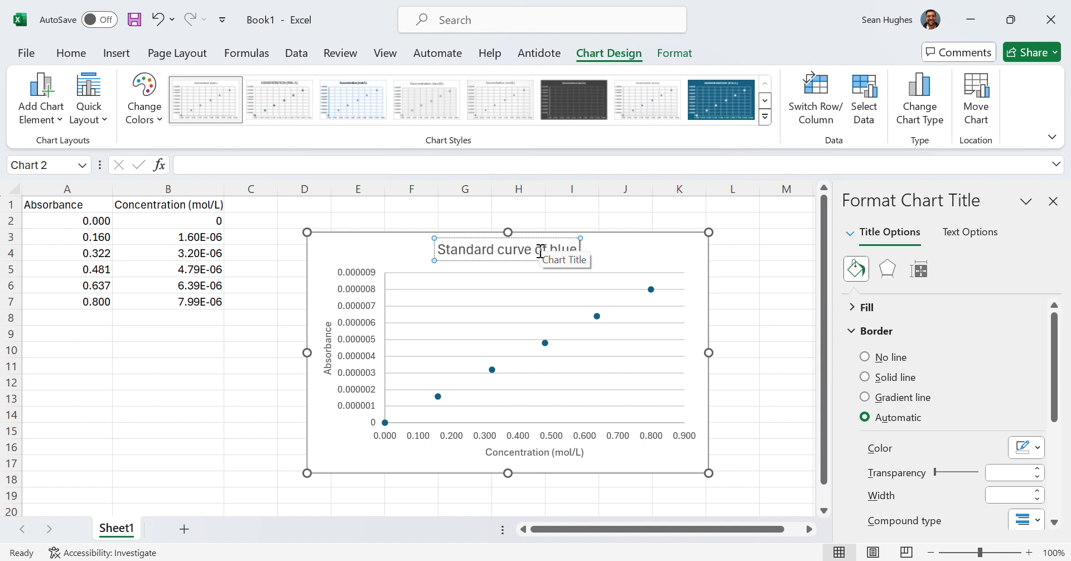
{"action": "type", "text": " dye"}
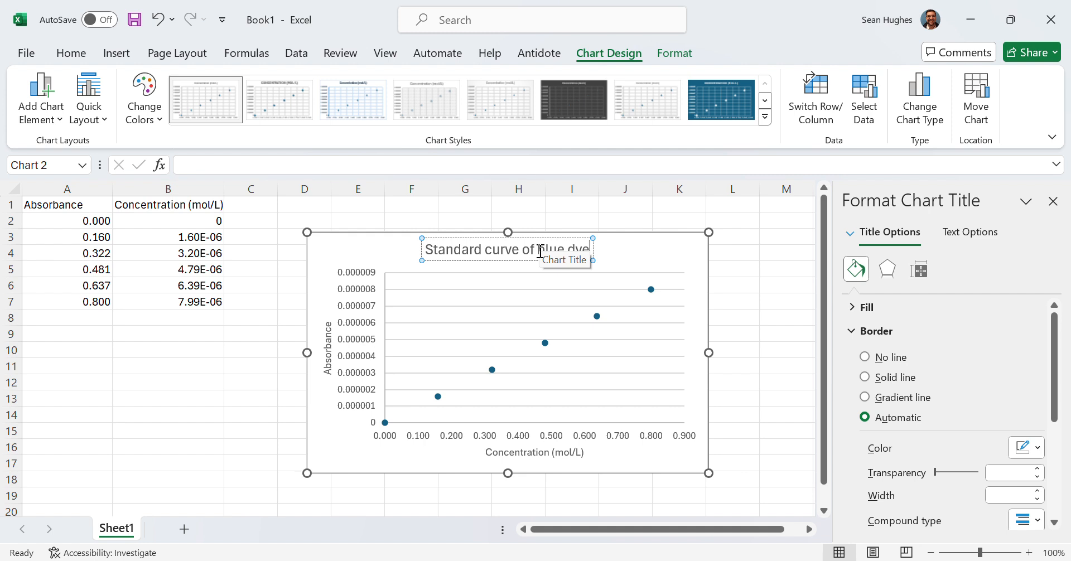
{"action": "type", "text": "in"}
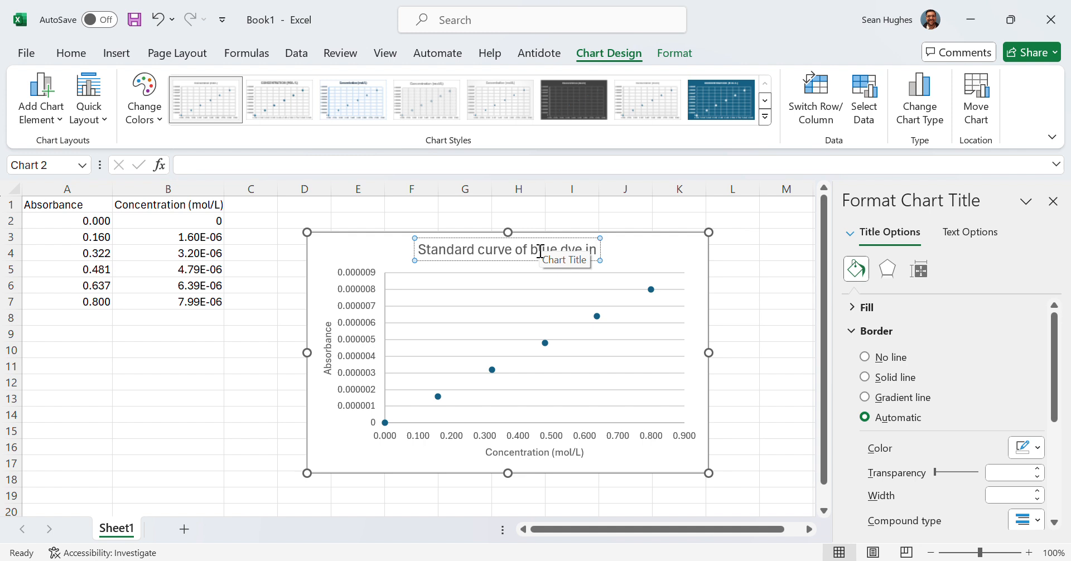
{"action": "type", "text": " 63"}
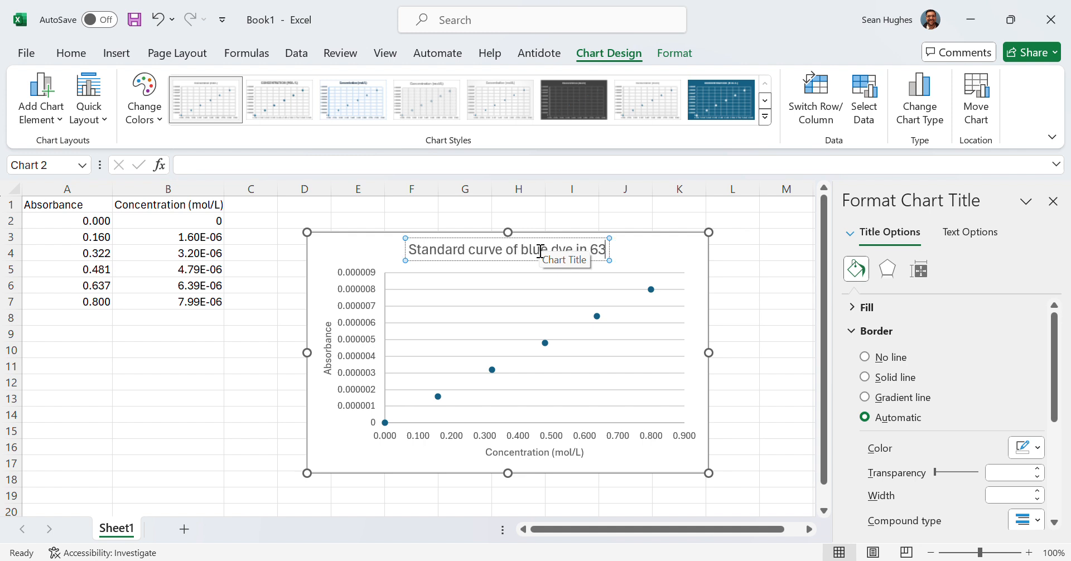
{"action": "type", "text": "0.6 nm"}
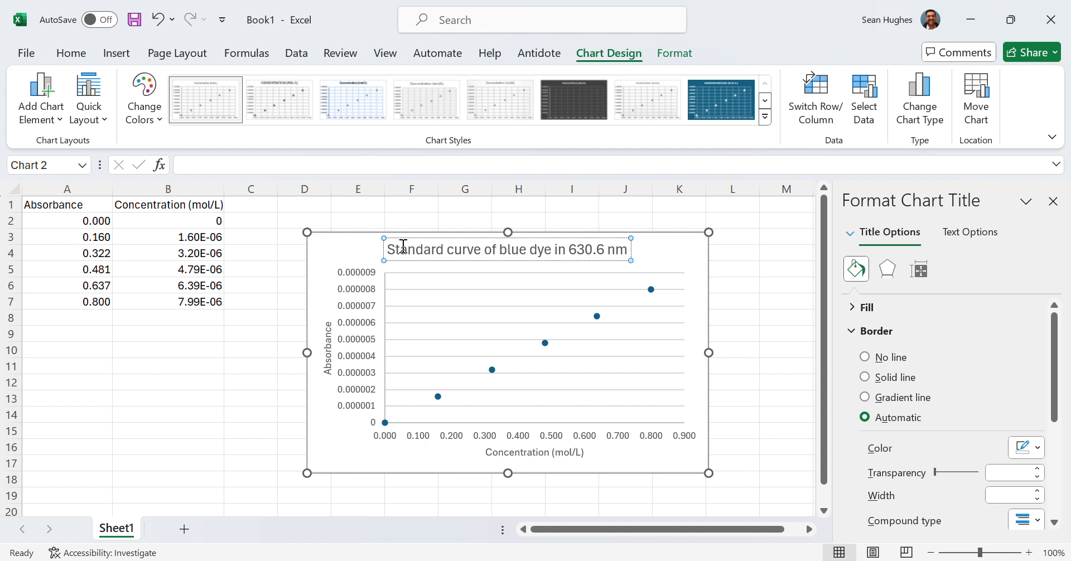
{"action": "type", "text": "Figure"}
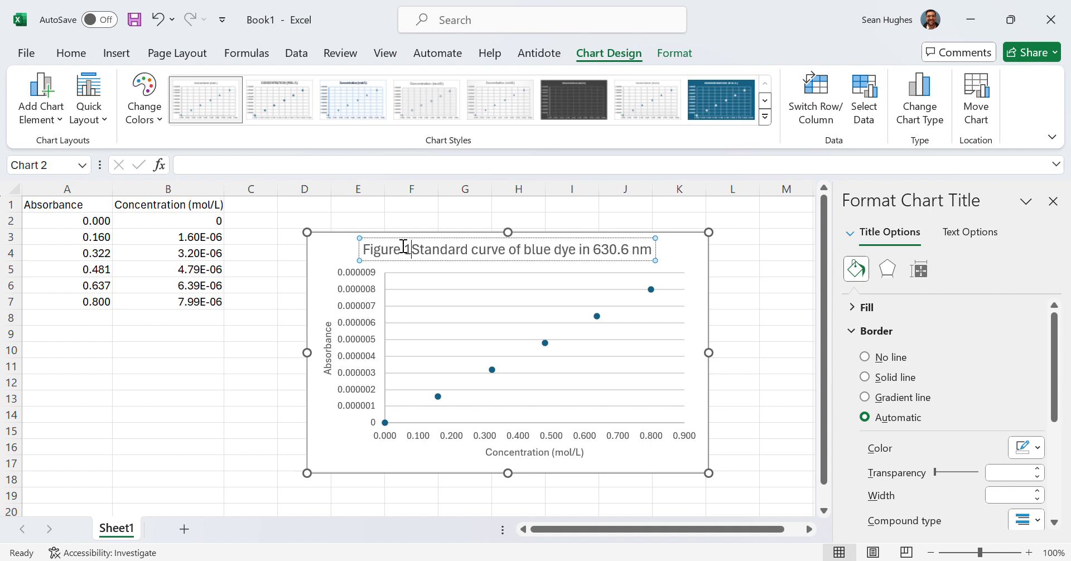
{"action": "type", "text": " 1:"}
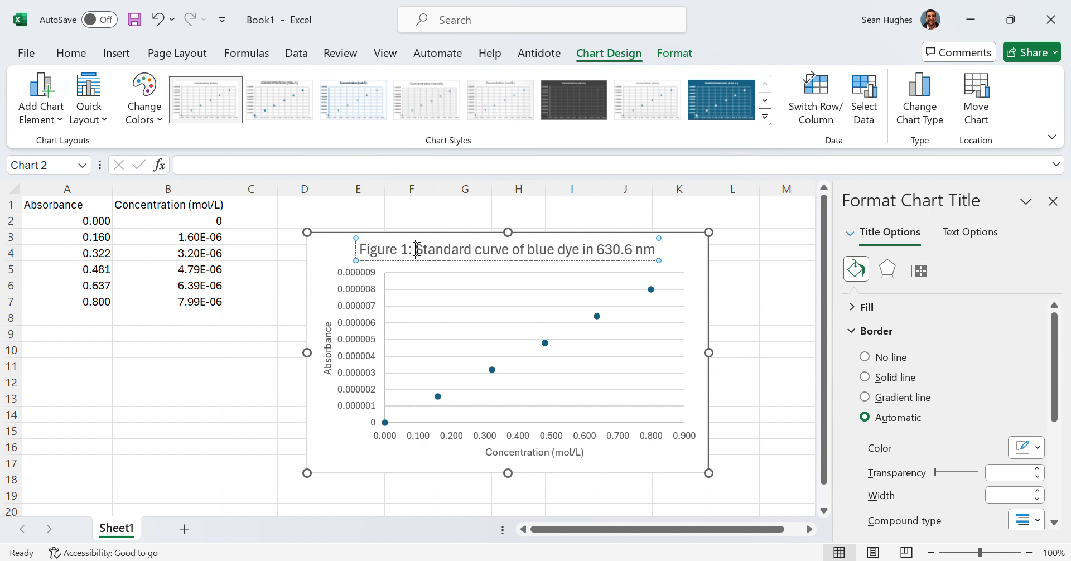
{"action": "left_click", "coordinate": [755, 315]}
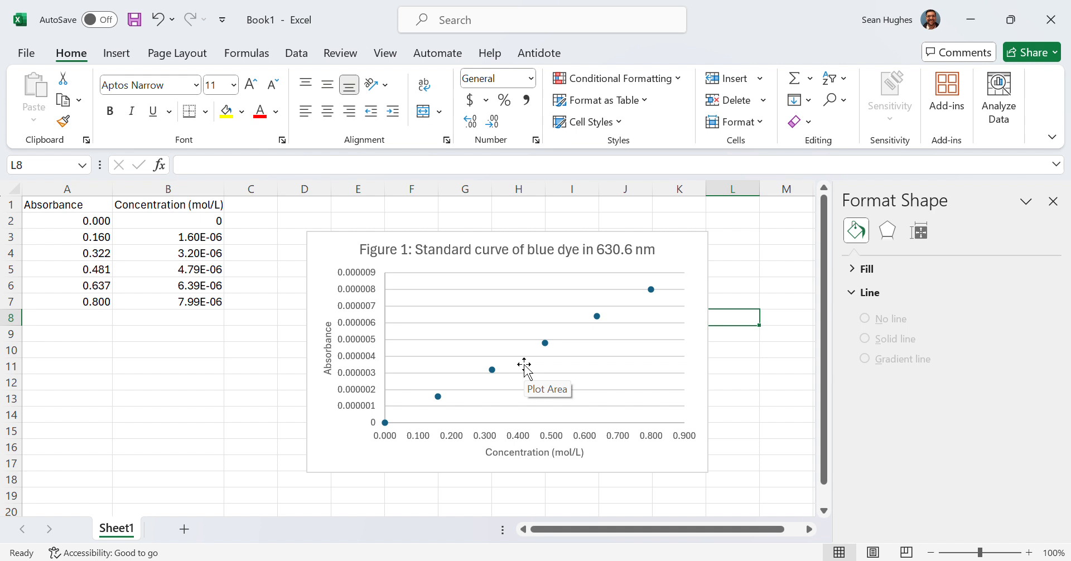
- Add a linear trendline to the data series
{"action": "left_click", "coordinate": [545, 343]}
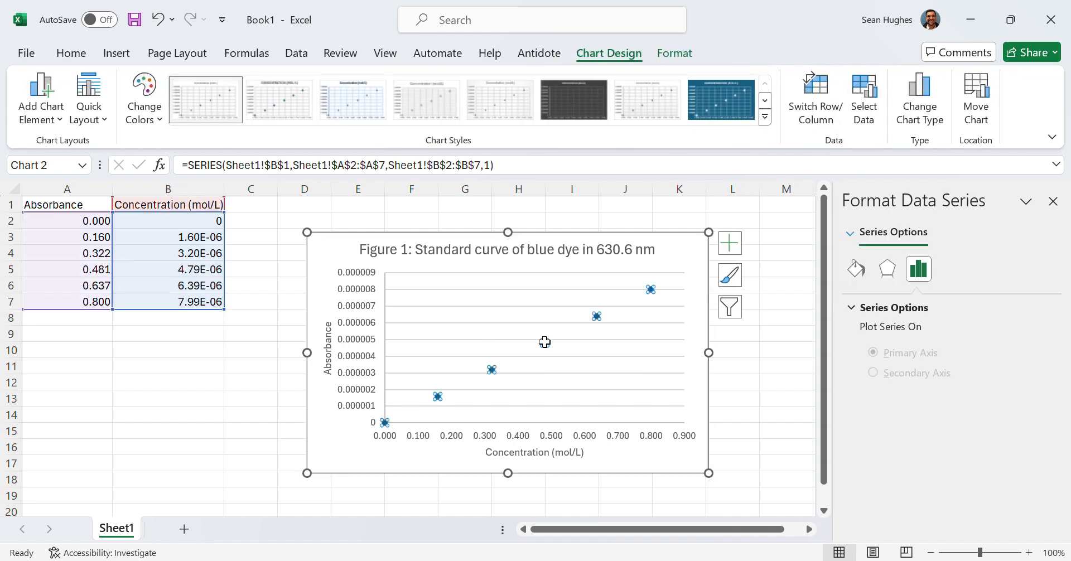
{"action": "left_click", "coordinate": [50, 119]}
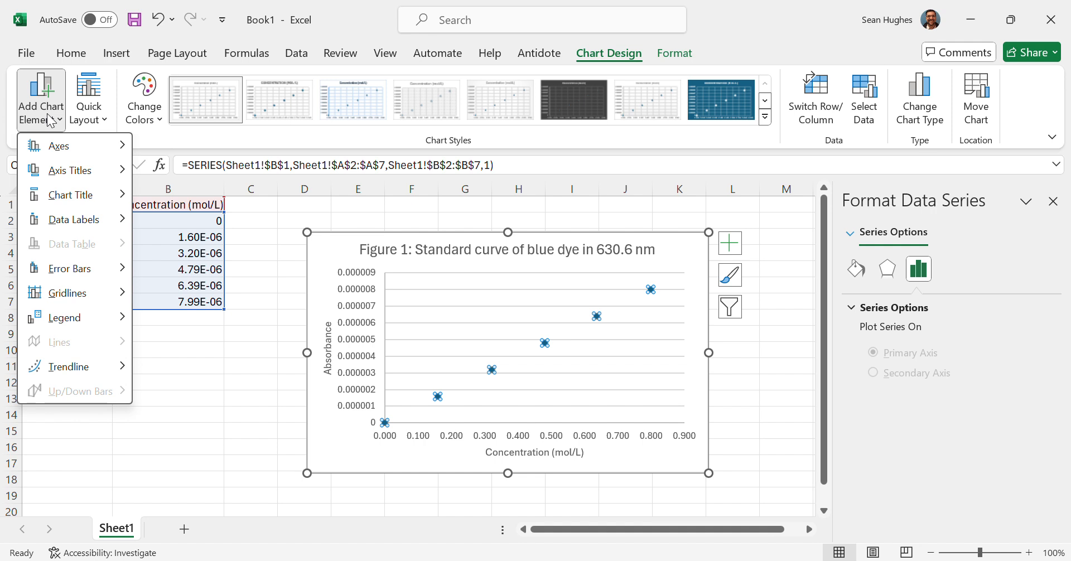
{"action": "mouse_move", "coordinate": [76, 373]}
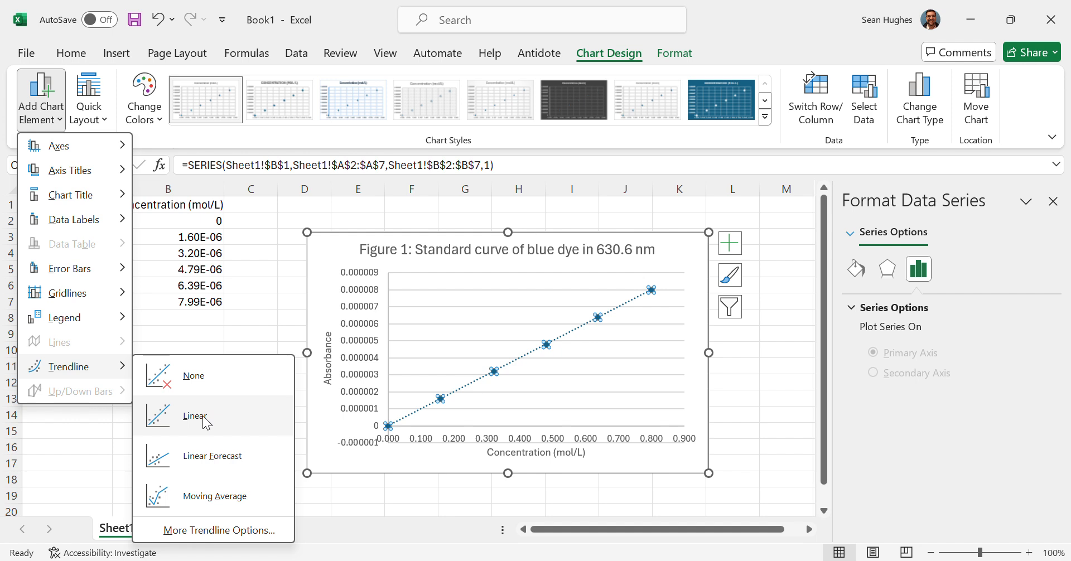
{"action": "left_click", "coordinate": [205, 420]}
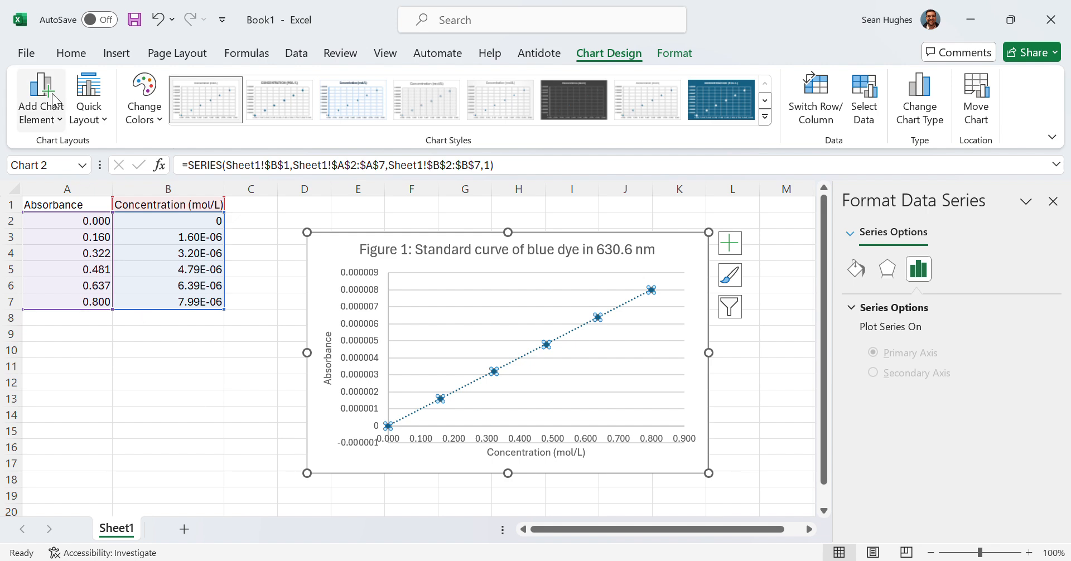
- Open the full trendline options and turn on displaying the equation on the chart
{"action": "left_click", "coordinate": [31, 49]}
{"action": "left_click", "coordinate": [24, 59]}
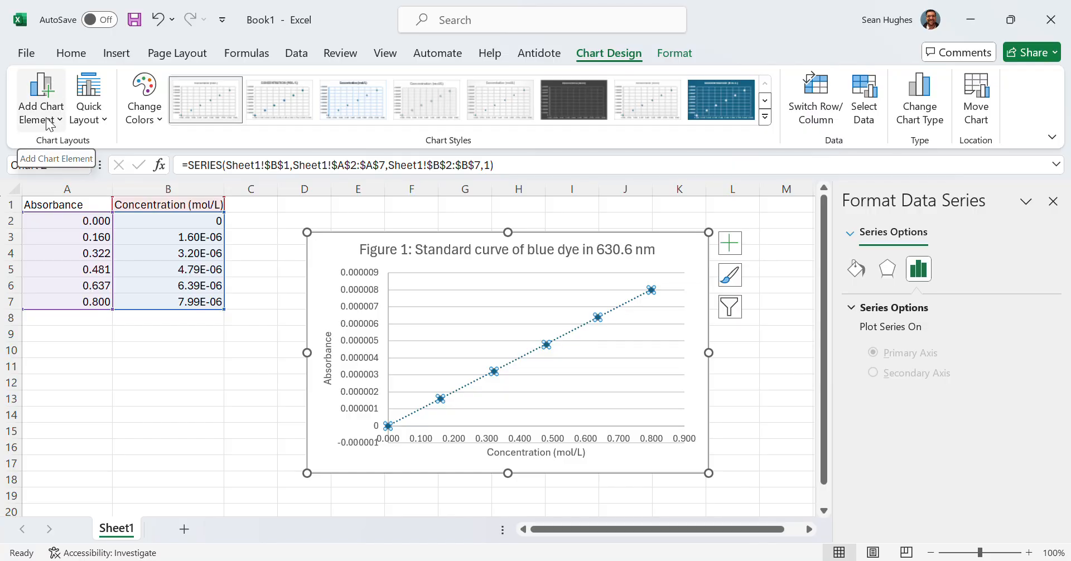
{"action": "left_click", "coordinate": [49, 123]}
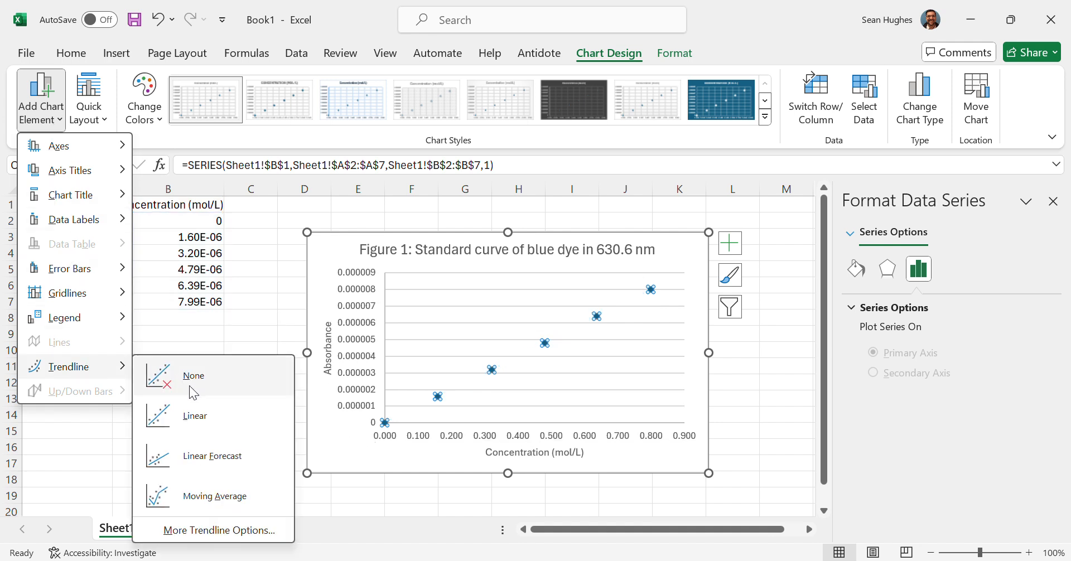
{"action": "left_click", "coordinate": [204, 531]}
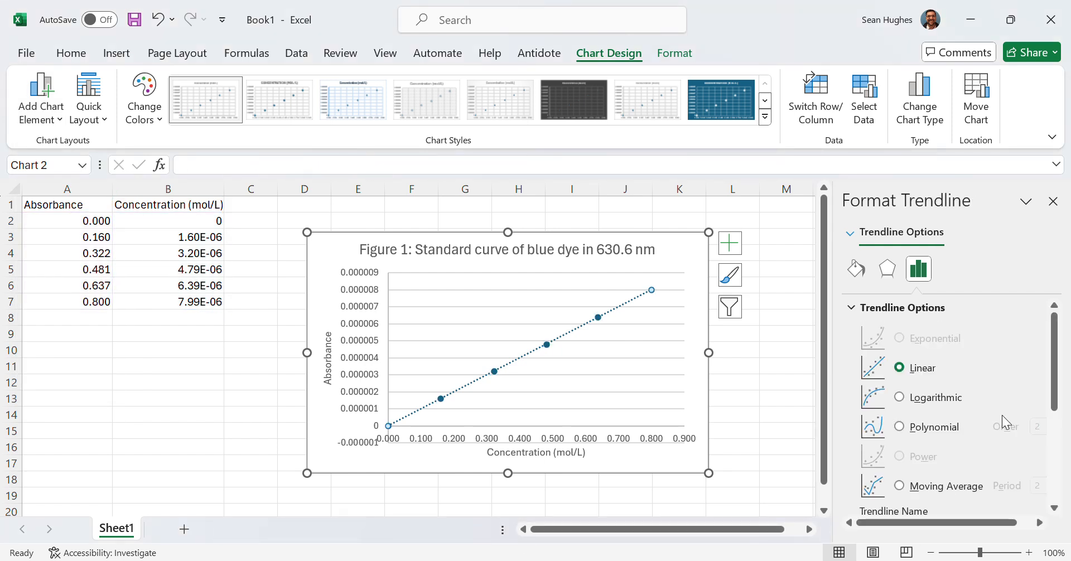
{"action": "scroll", "coordinate": [1058, 383], "scroll_direction": "down", "scroll_amount": 1}
{"action": "left_click_drag", "start_coordinate": [1058, 389], "coordinate": [1060, 485]}
{"action": "left_click", "coordinate": [941, 479]}
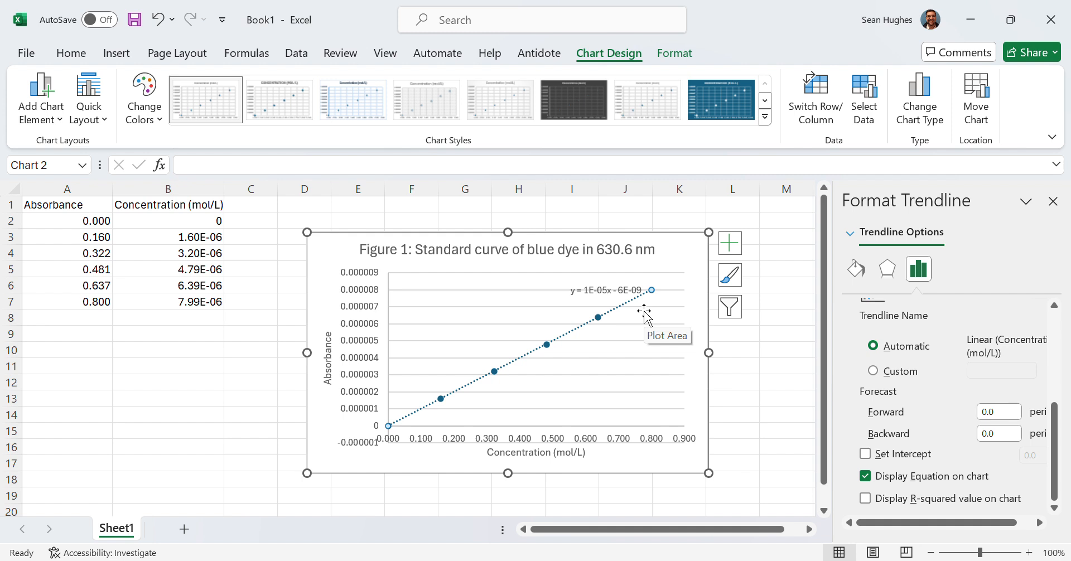
- Display the R-squared value on the chart and set the trendline label's number format to Scientific
{"action": "left_click", "coordinate": [865, 499]}
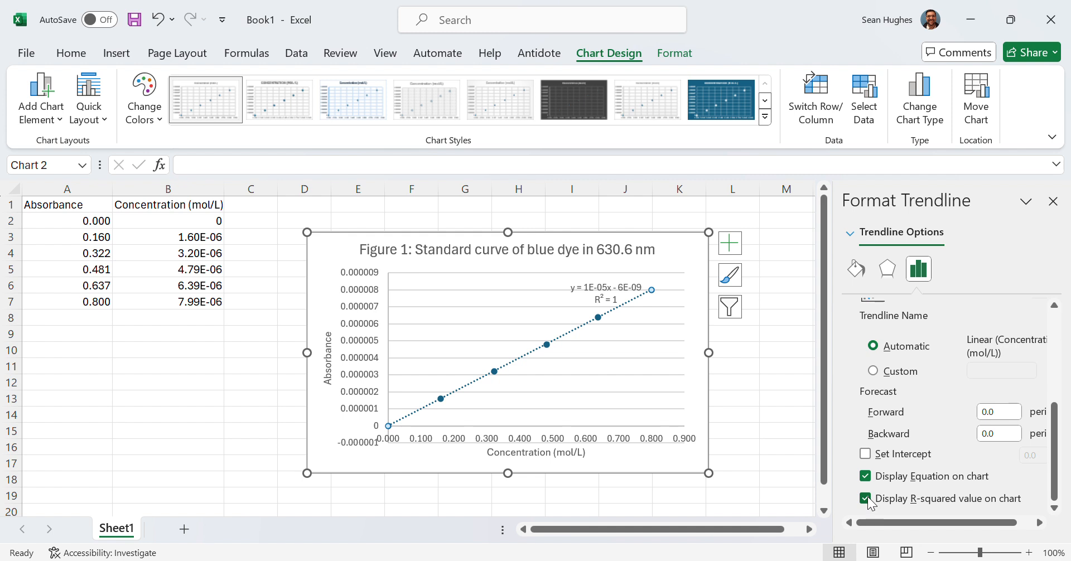
{"action": "left_click", "coordinate": [607, 293]}
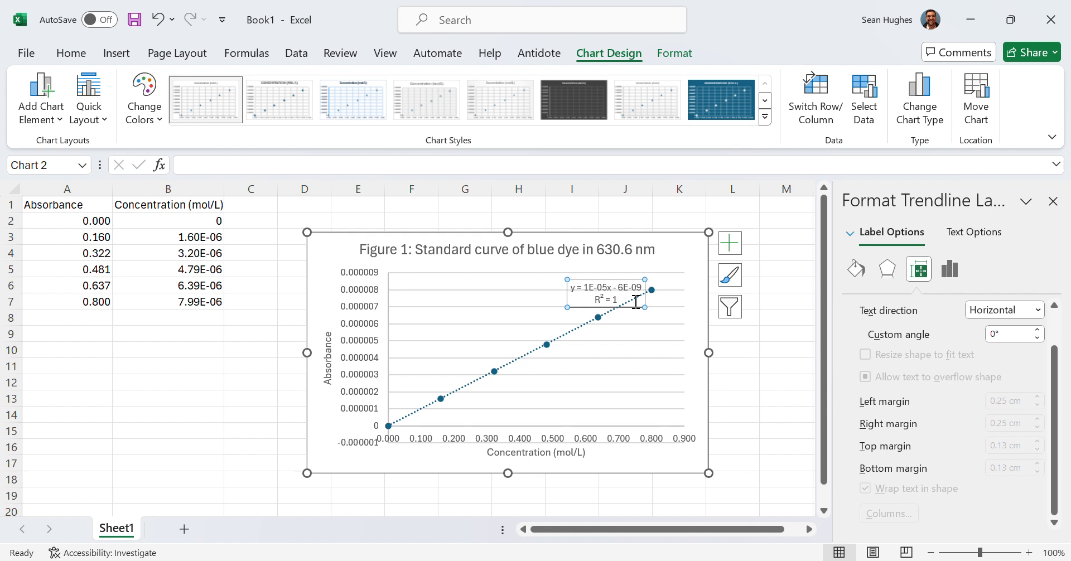
{"action": "right_click", "coordinate": [637, 303]}
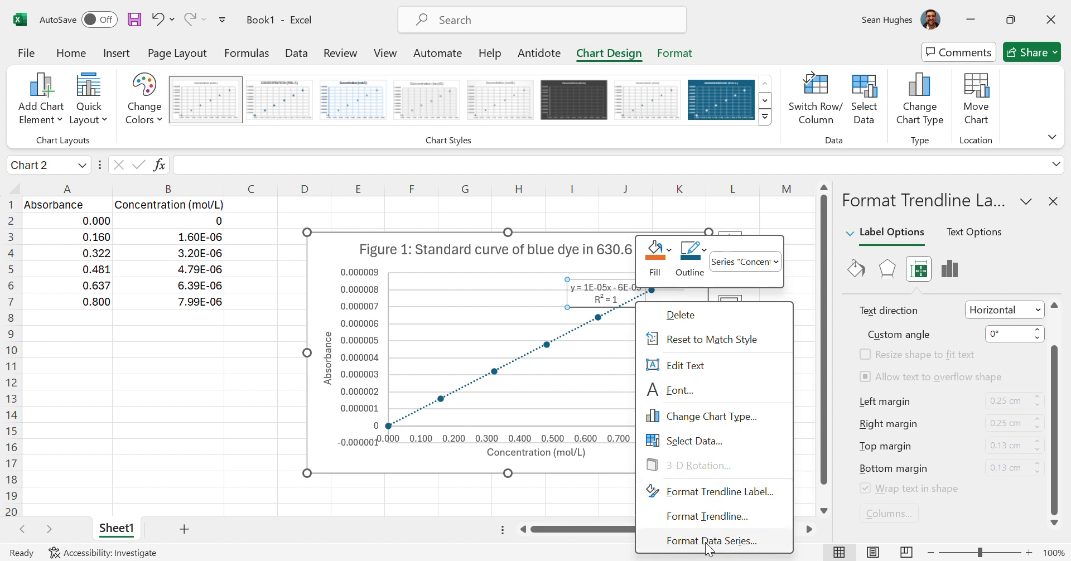
{"action": "left_click", "coordinate": [710, 493]}
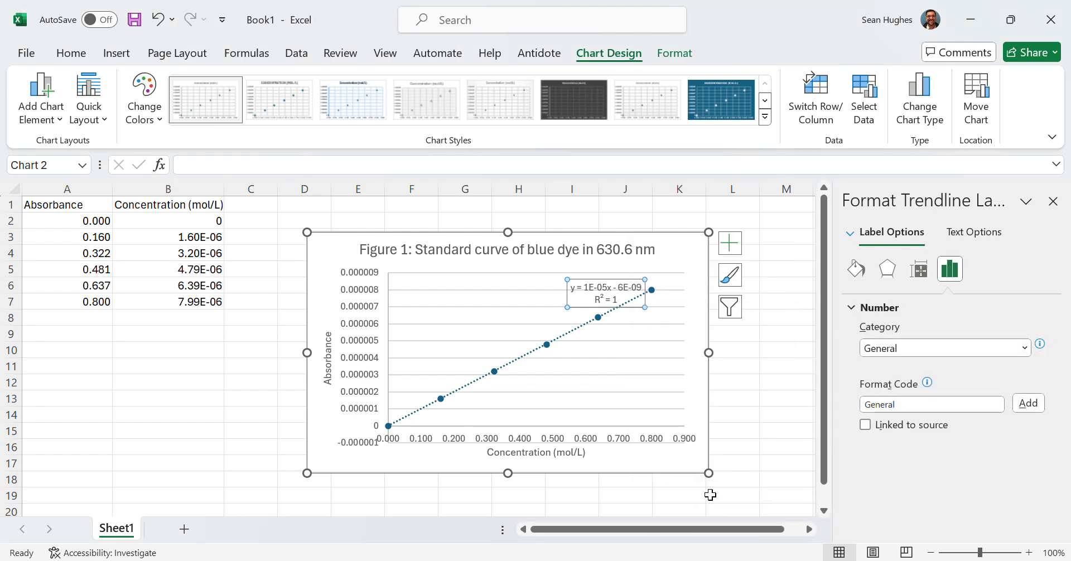
{"action": "left_click", "coordinate": [908, 349]}
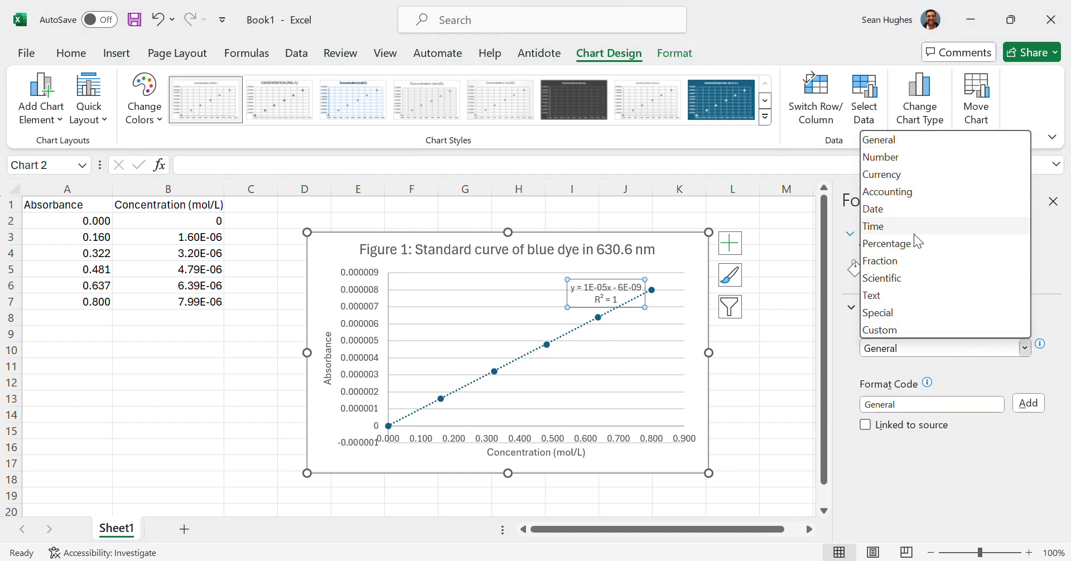
{"action": "left_click", "coordinate": [887, 284]}
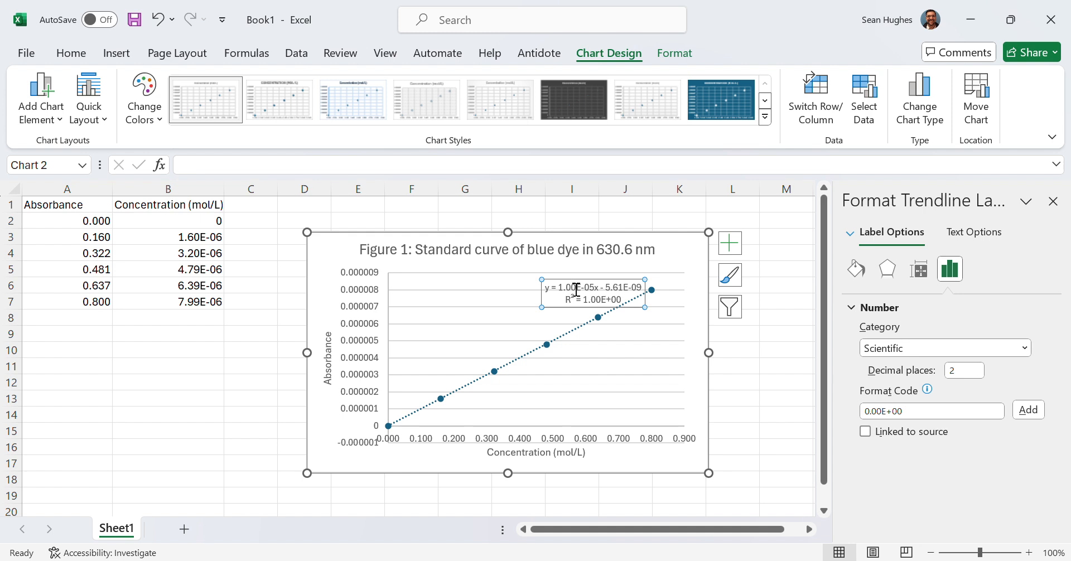
- Set the trendline label's scientific number format to 5 decimal places
{"action": "left_click", "coordinate": [963, 371]}
{"action": "left_click_drag", "start_coordinate": [961, 370], "coordinate": [904, 366]}
{"action": "key", "text": "BackSpace"}
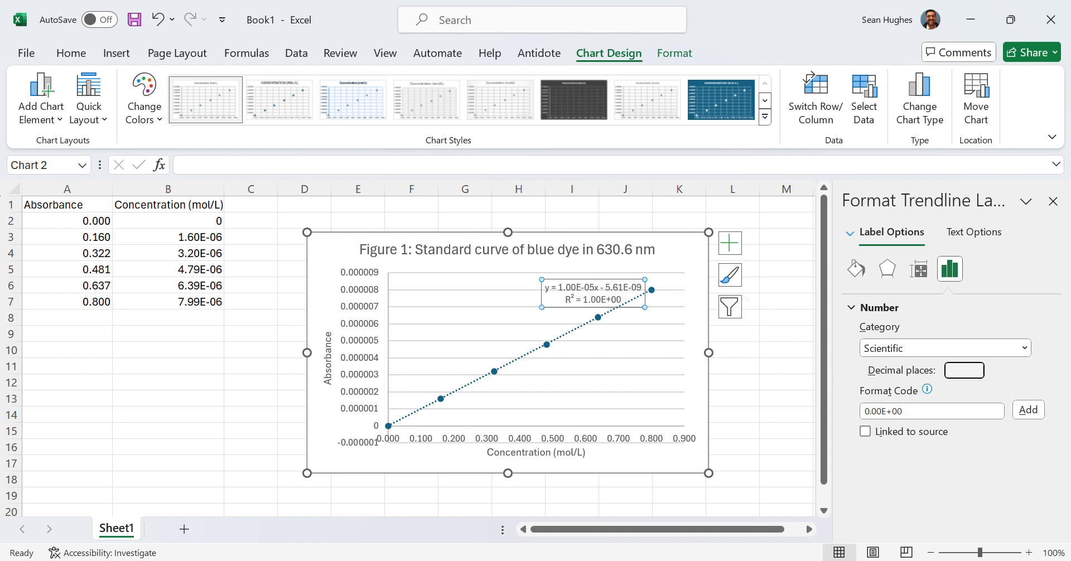
{"action": "type", "text": "5"}
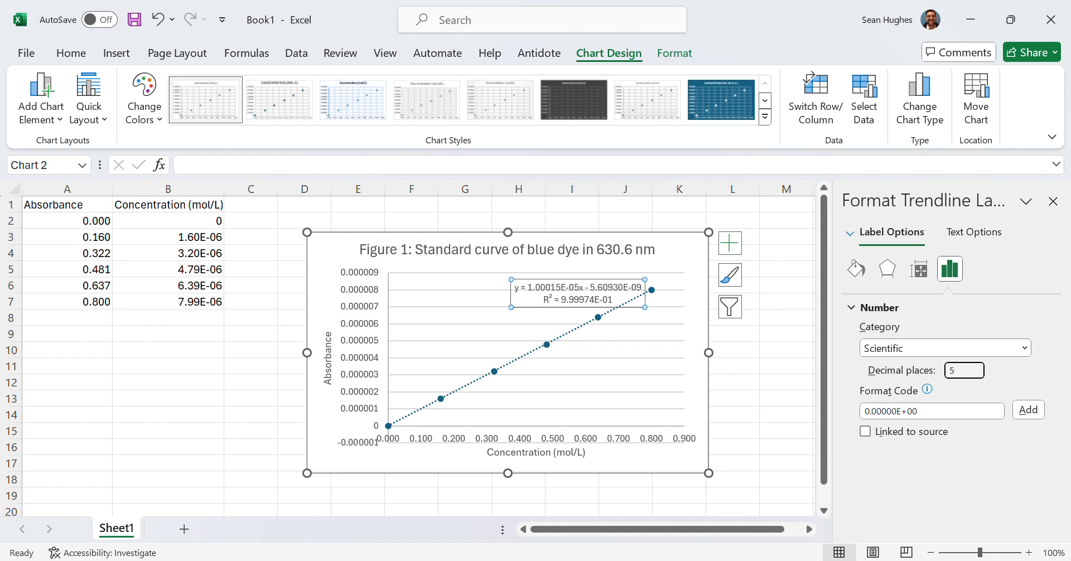
{"action": "double_click", "coordinate": [970, 377]}
- Move the chart onto its own new chart sheet
{"action": "left_click", "coordinate": [694, 262]}
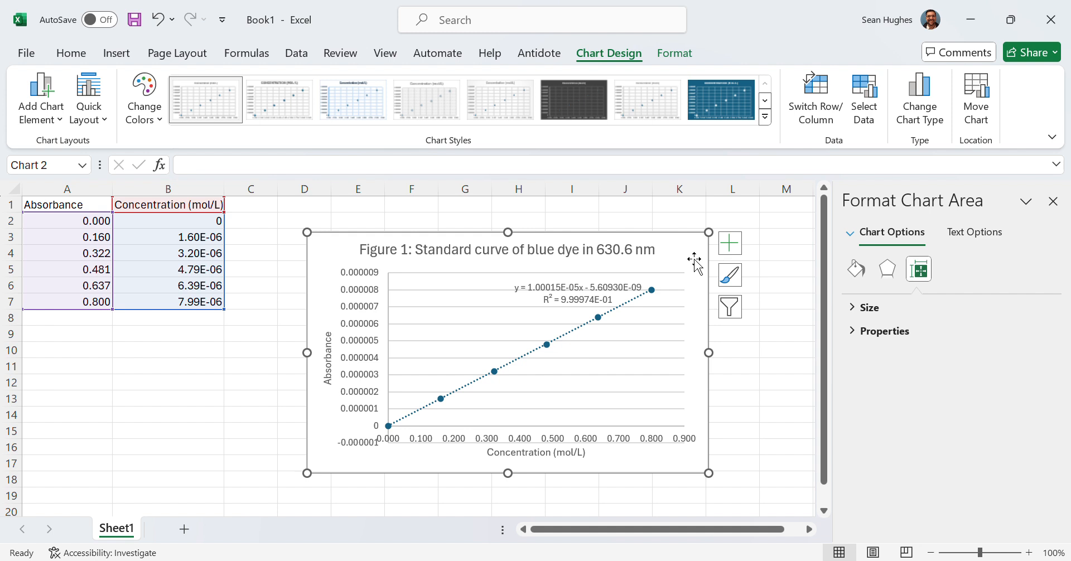
{"action": "right_click", "coordinate": [695, 260]}
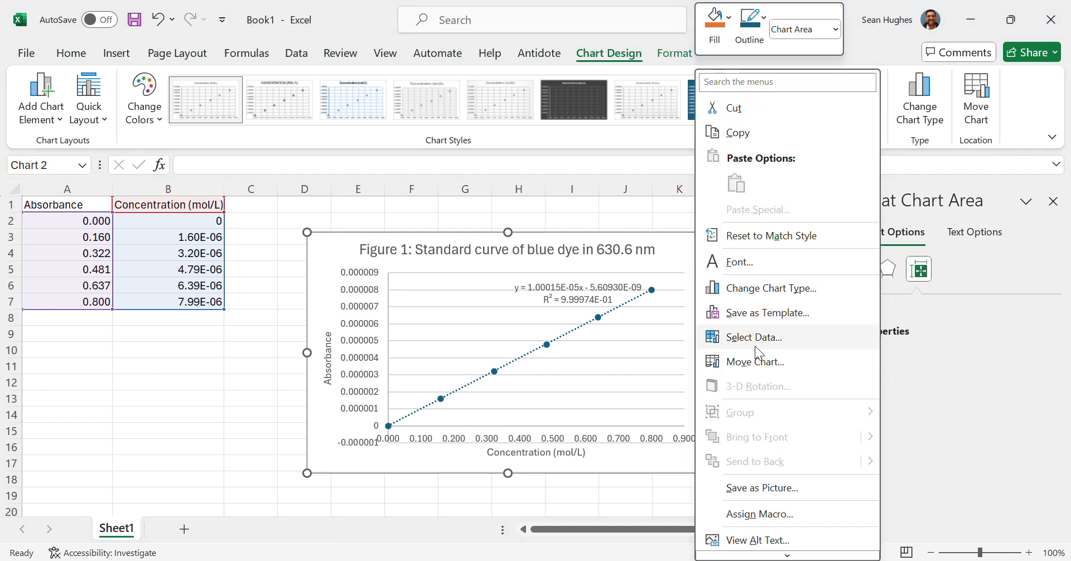
{"action": "left_click", "coordinate": [747, 361]}
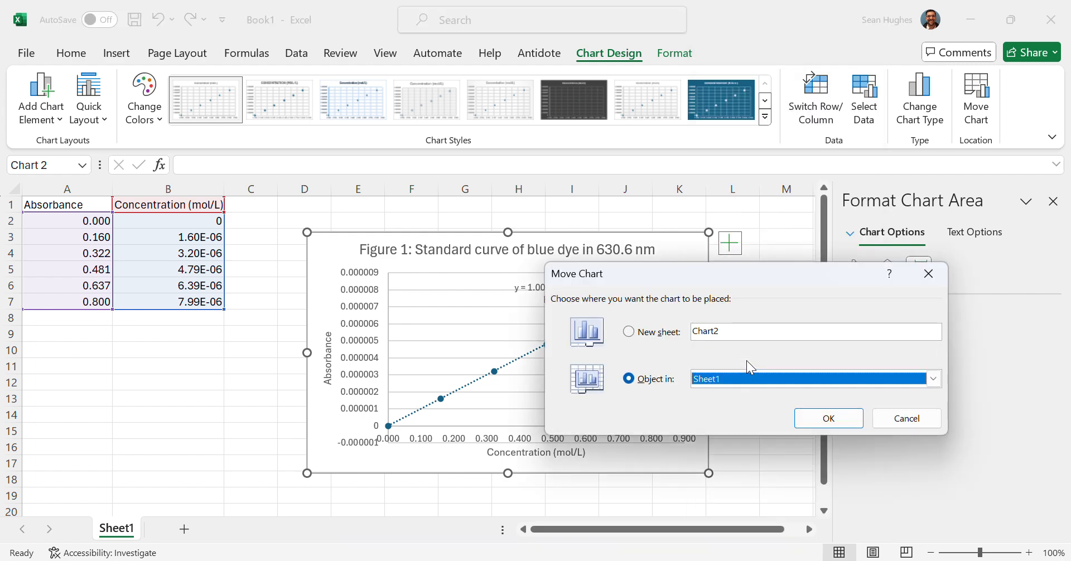
{"action": "left_click", "coordinate": [628, 332]}
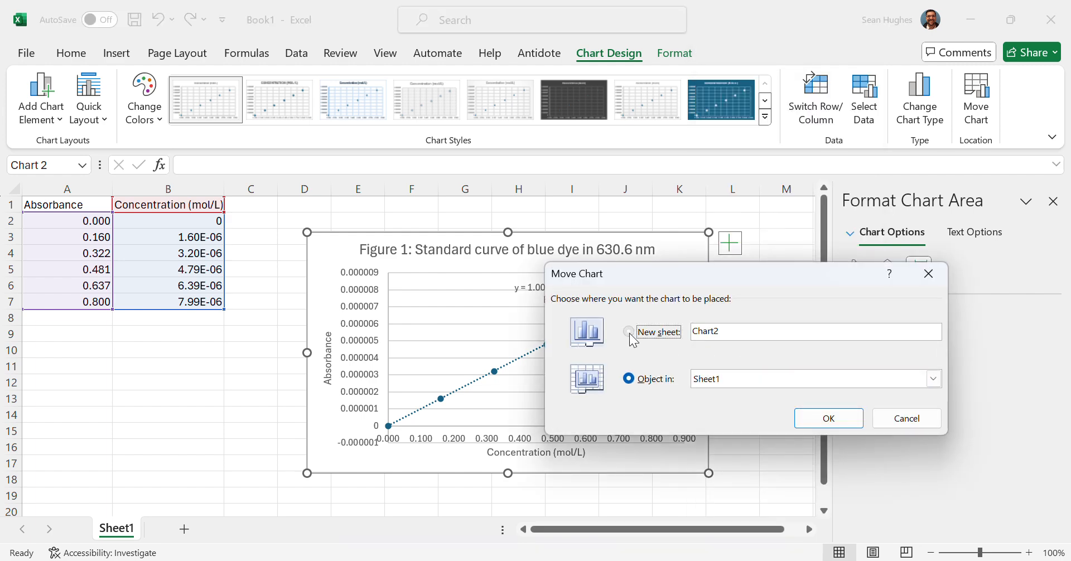
{"action": "left_click", "coordinate": [841, 419]}
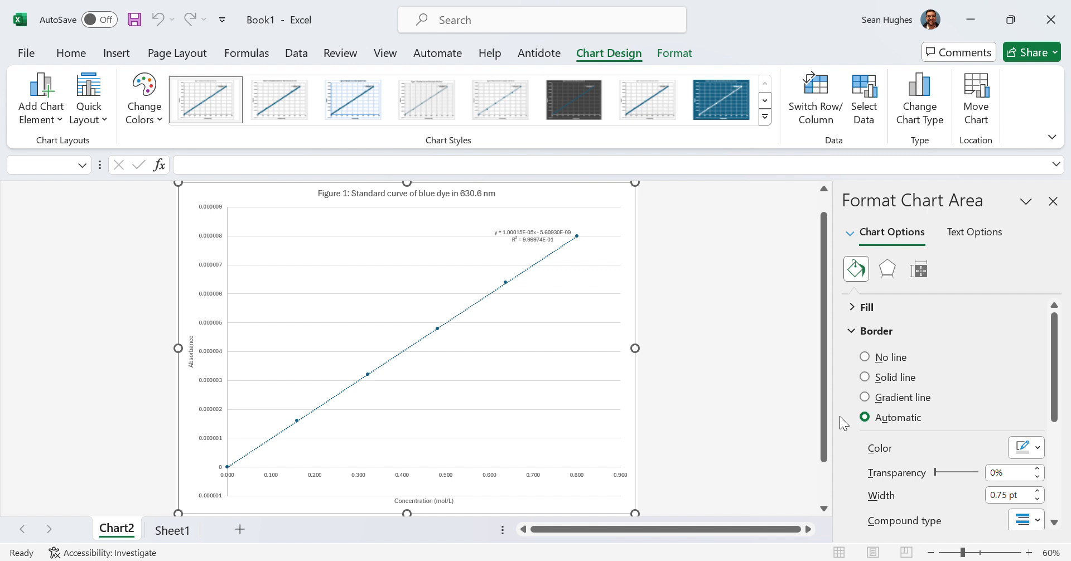
- Open the print preview for the chart sheet
{"action": "left_click", "coordinate": [22, 55]}
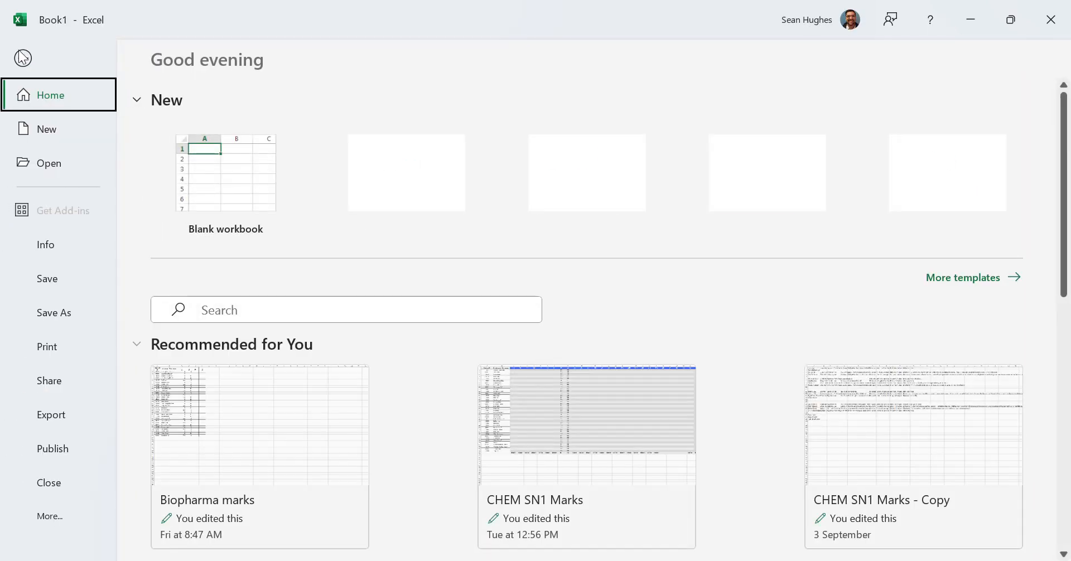
{"action": "left_click", "coordinate": [62, 359]}
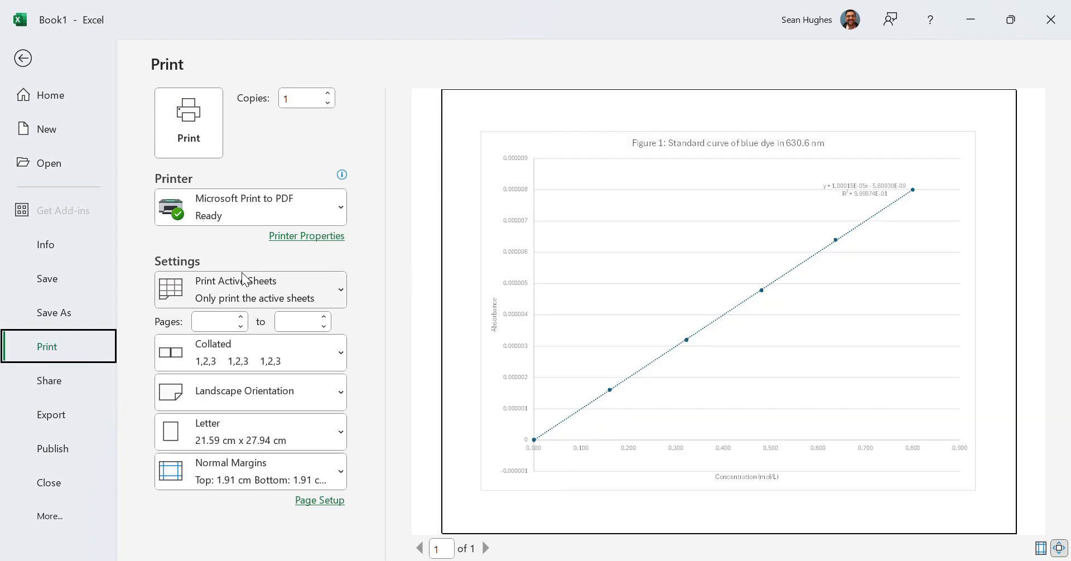